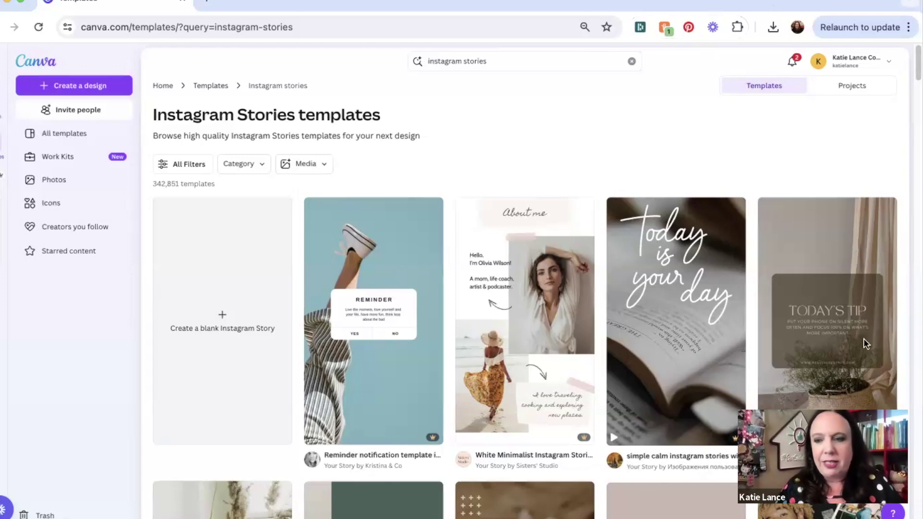
Step: Browse the Instagram Stories templates and preview the Beige Aesthetic Reviews Instagram Story template
{"action": "scroll", "coordinate": [861, 173], "scroll_direction": "down", "scroll_amount": 4}
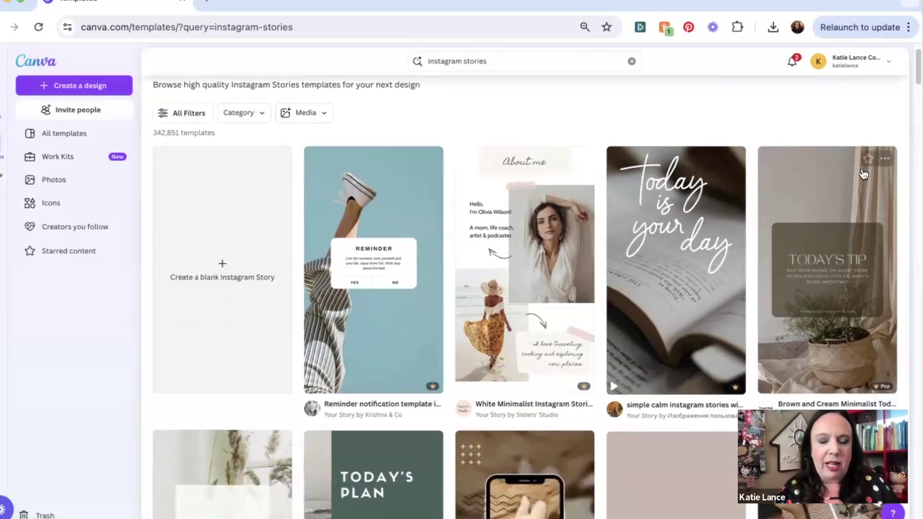
{"action": "scroll", "coordinate": [863, 174], "scroll_direction": "down", "scroll_amount": 6}
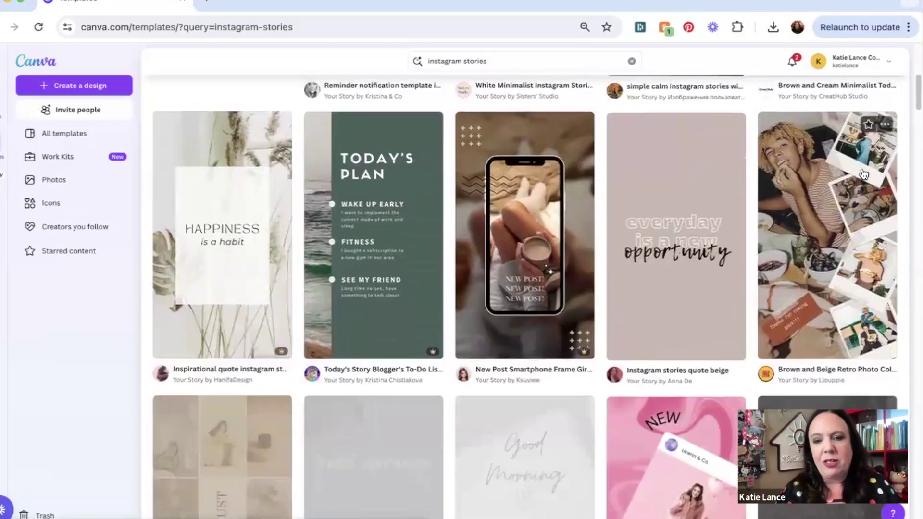
{"action": "scroll", "coordinate": [863, 174], "scroll_direction": "down", "scroll_amount": 12}
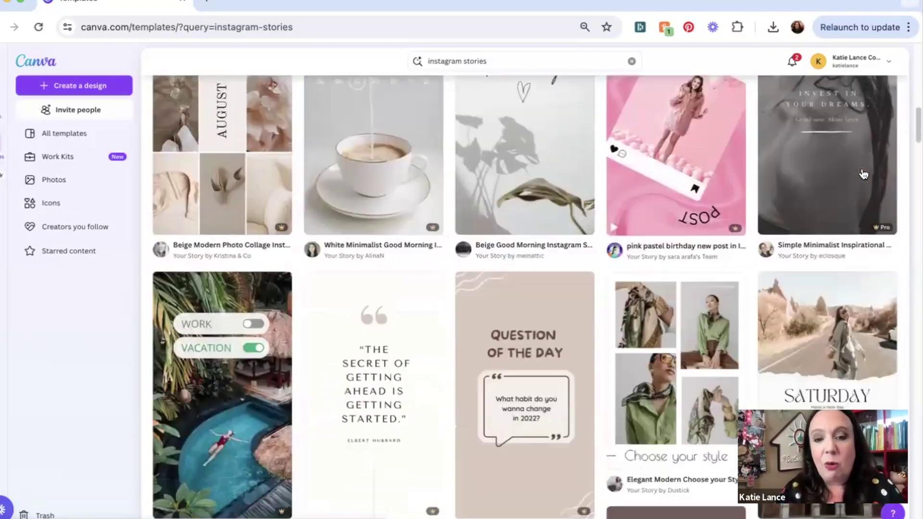
{"action": "scroll", "coordinate": [864, 174], "scroll_direction": "down", "scroll_amount": 9}
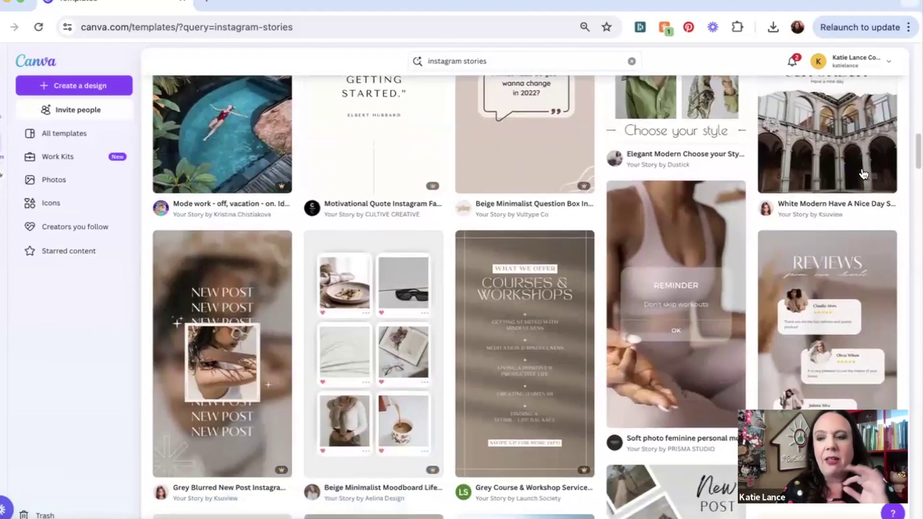
{"action": "scroll", "coordinate": [863, 174], "scroll_direction": "down", "scroll_amount": 6}
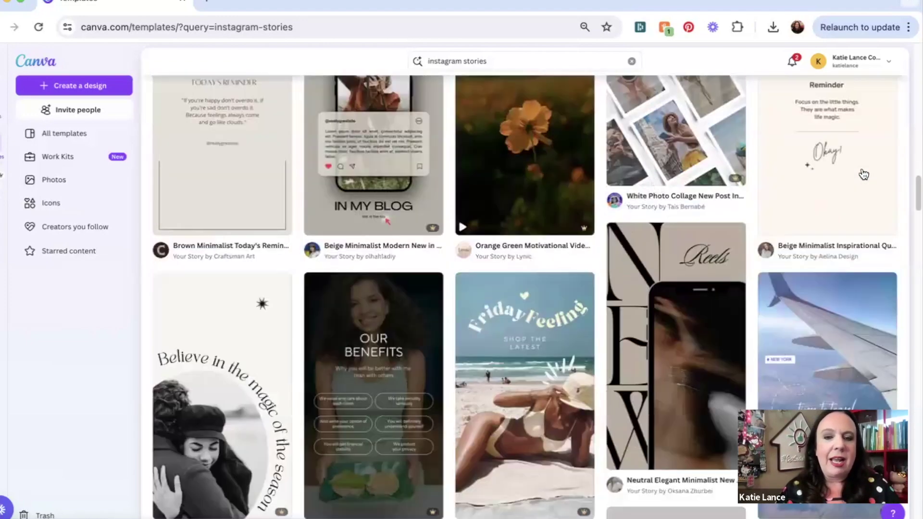
{"action": "scroll", "coordinate": [864, 174], "scroll_direction": "down", "scroll_amount": 3}
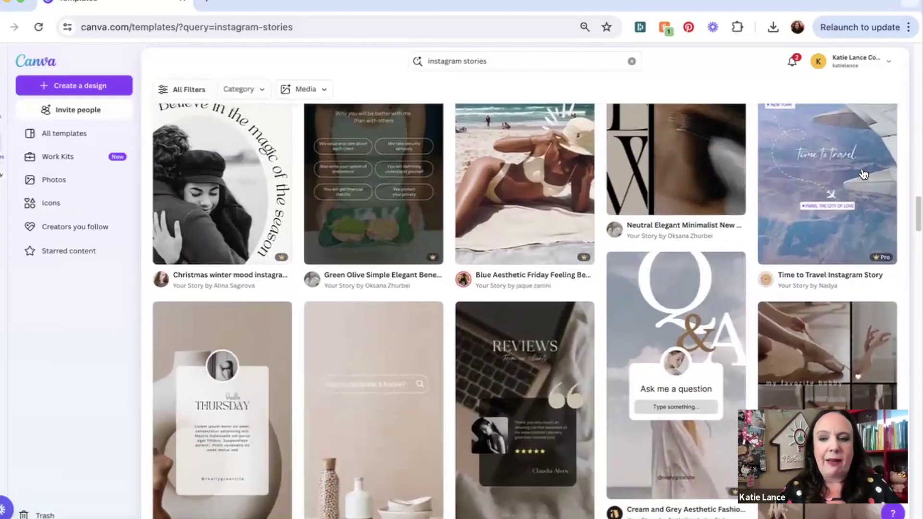
{"action": "scroll", "coordinate": [864, 174], "scroll_direction": "down", "scroll_amount": 4}
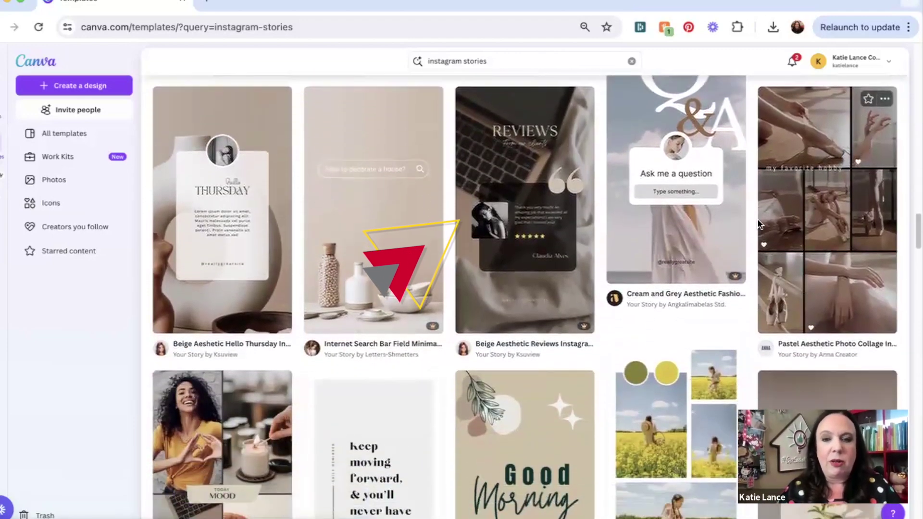
{"action": "left_click", "coordinate": [532, 197]}
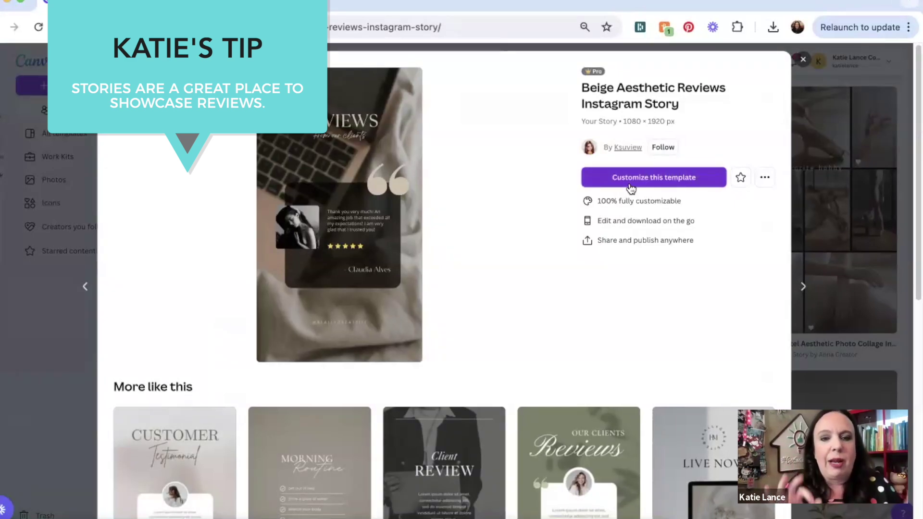
{"action": "left_click", "coordinate": [812, 223]}
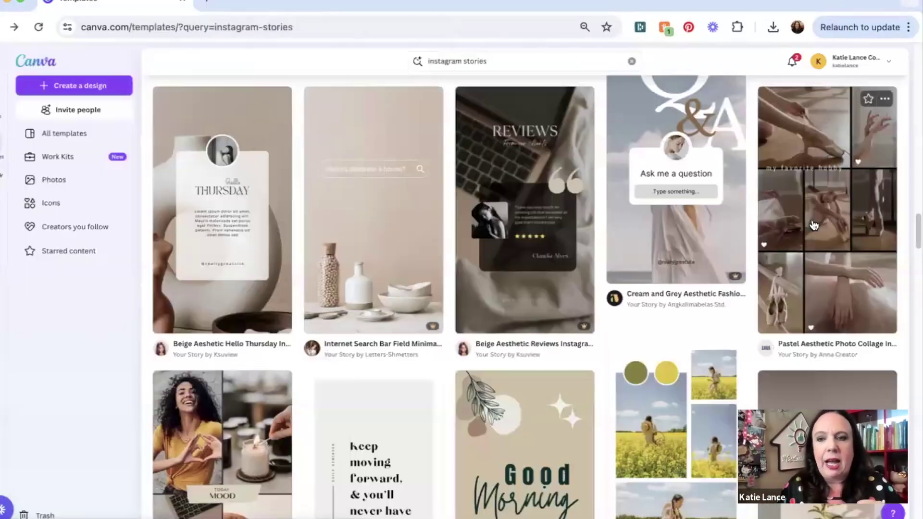
Step: Look through more of the Instagram Stories templates and return to the beginning of the results
{"action": "scroll", "coordinate": [796, 218], "scroll_direction": "up", "scroll_amount": 2}
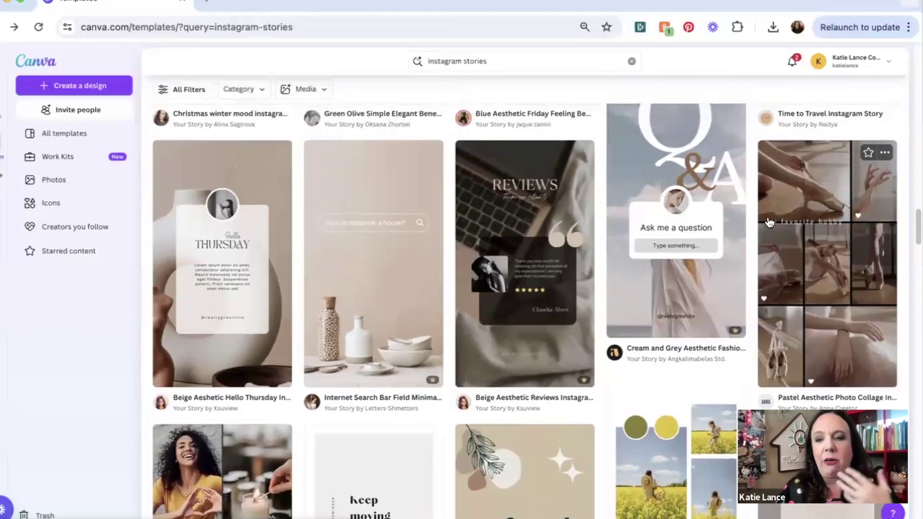
{"action": "scroll", "coordinate": [728, 226], "scroll_direction": "down", "scroll_amount": 2}
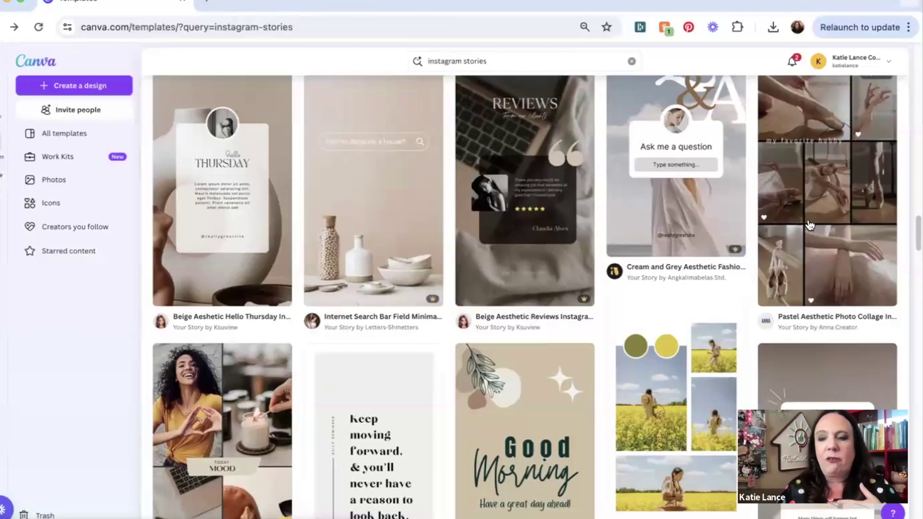
{"action": "scroll", "coordinate": [813, 230], "scroll_direction": "up", "scroll_amount": 3}
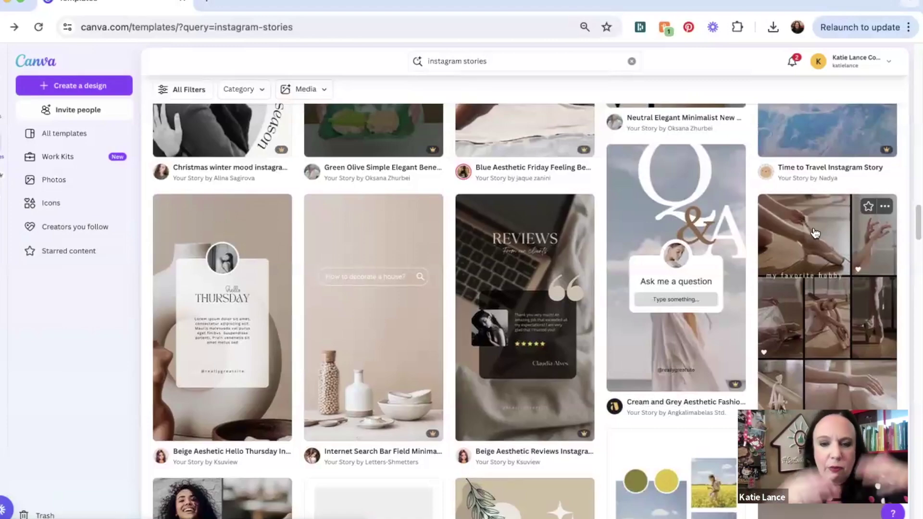
{"action": "left_click_drag", "start_coordinate": [919, 229], "coordinate": [907, 516]}
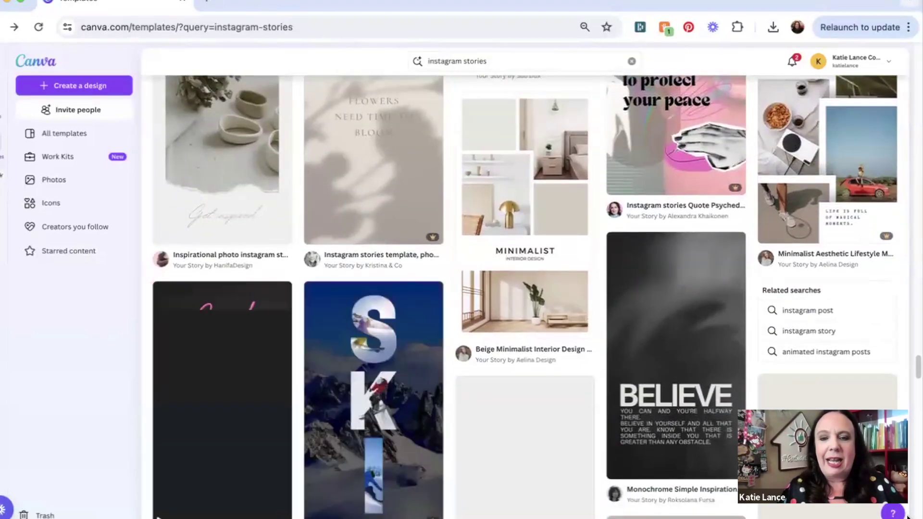
{"action": "scroll", "coordinate": [906, 516], "scroll_direction": "down", "scroll_amount": 4}
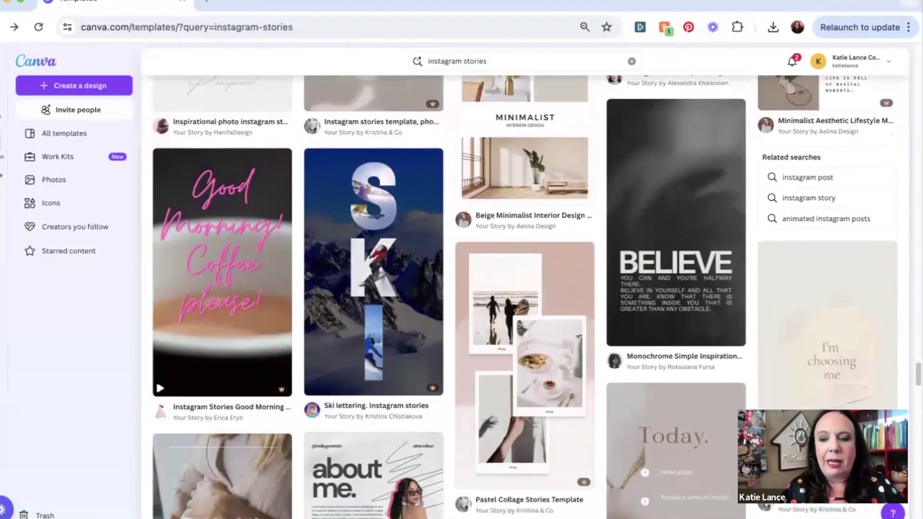
{"action": "scroll", "coordinate": [897, 137], "scroll_direction": "up", "scroll_amount": 10}
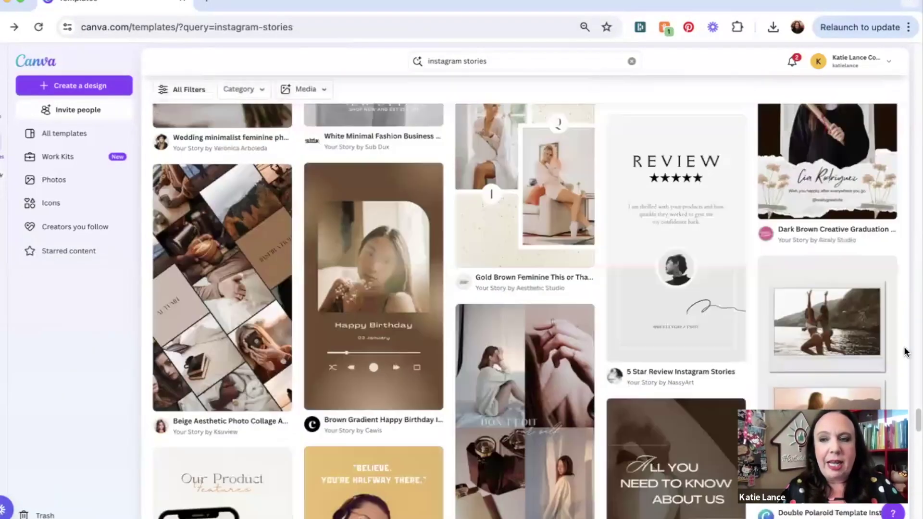
{"action": "scroll", "coordinate": [894, 115], "scroll_direction": "up", "scroll_amount": 8}
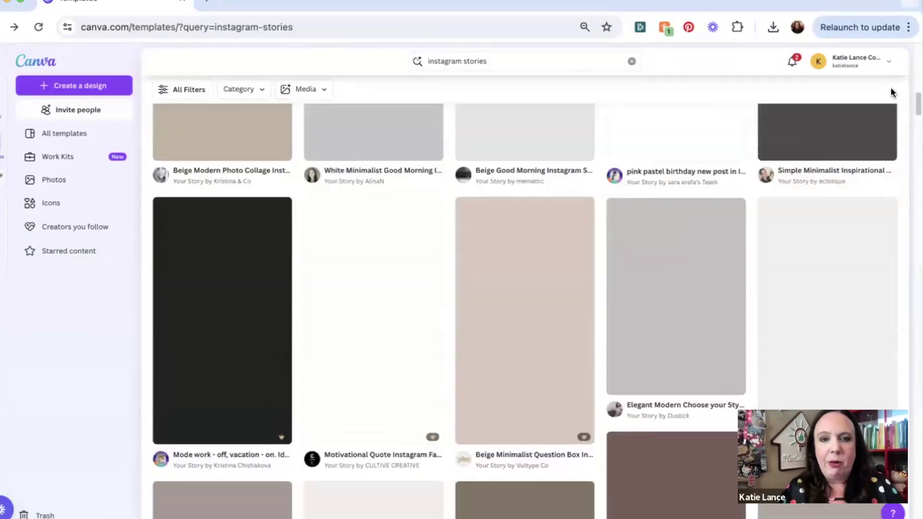
{"action": "scroll", "coordinate": [881, 53], "scroll_direction": "up", "scroll_amount": 5}
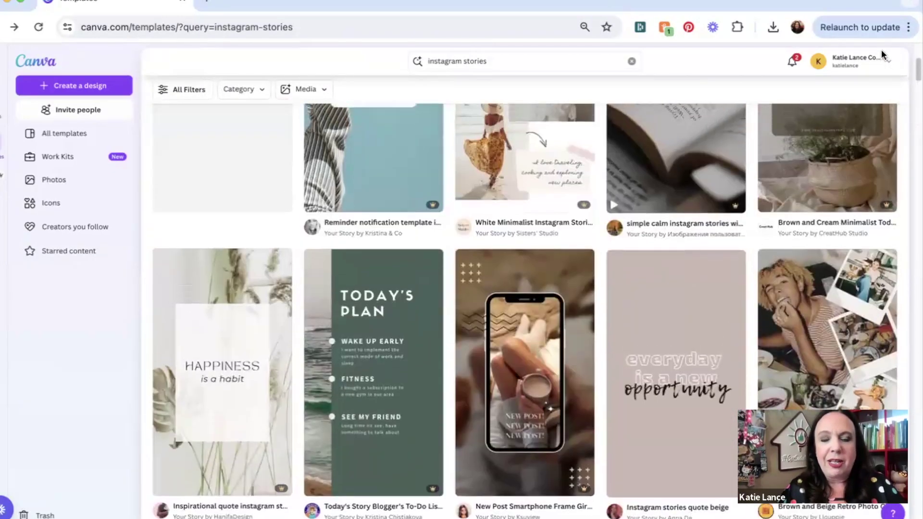
{"action": "scroll", "coordinate": [878, 42], "scroll_direction": "up", "scroll_amount": 3}
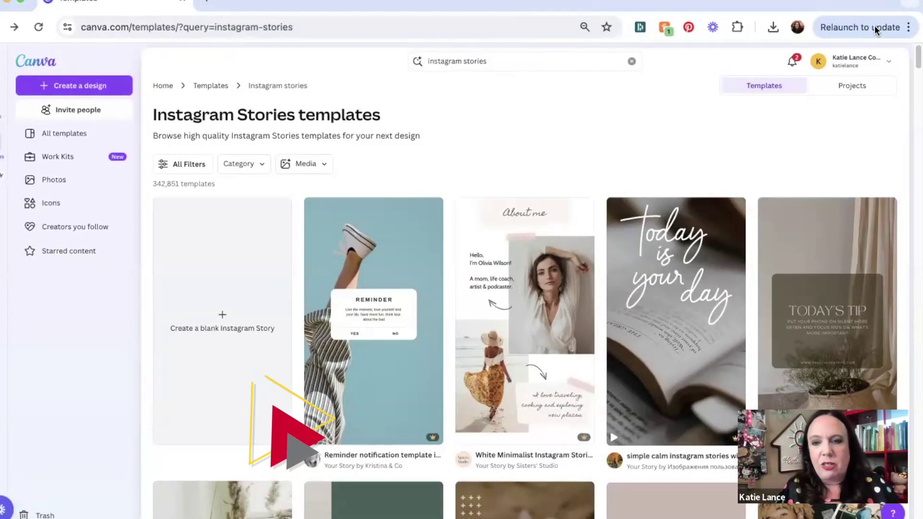
Step: Create a blank Instagram Story and search its templates for "real estate"
{"action": "left_click", "coordinate": [254, 253]}
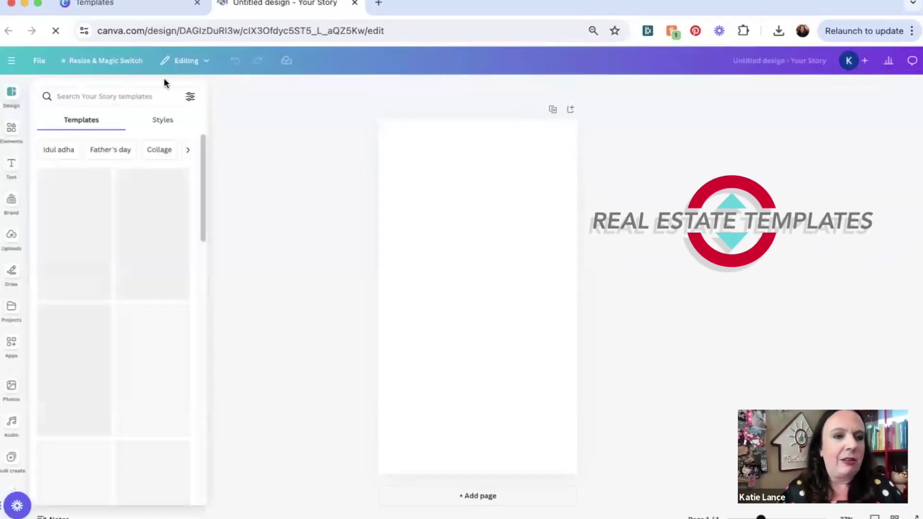
{"action": "left_click", "coordinate": [134, 95]}
{"action": "type", "text": "real "}
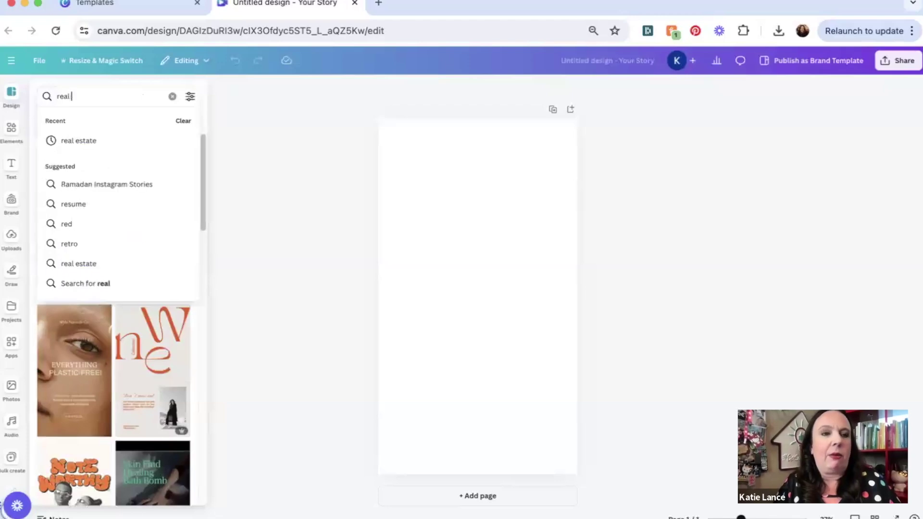
{"action": "type", "text": "estate"}
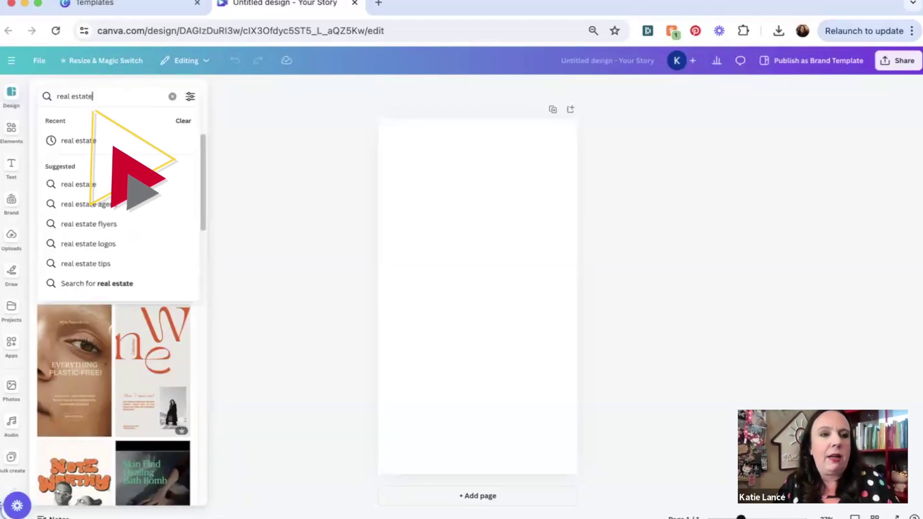
{"action": "key", "text": "Return"}
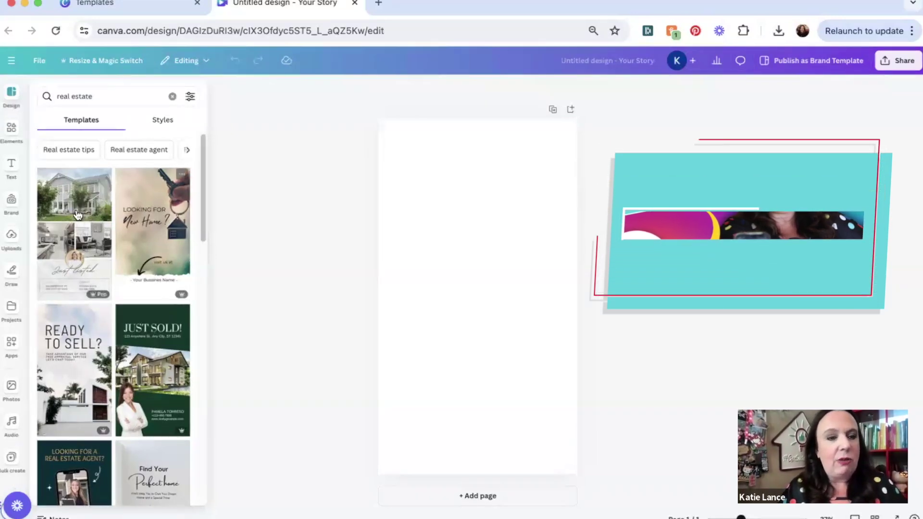
Step: Apply the "new listing" real estate template with the tilted white photo frame to the blank page
{"action": "left_click_drag", "start_coordinate": [201, 233], "coordinate": [200, 344]}
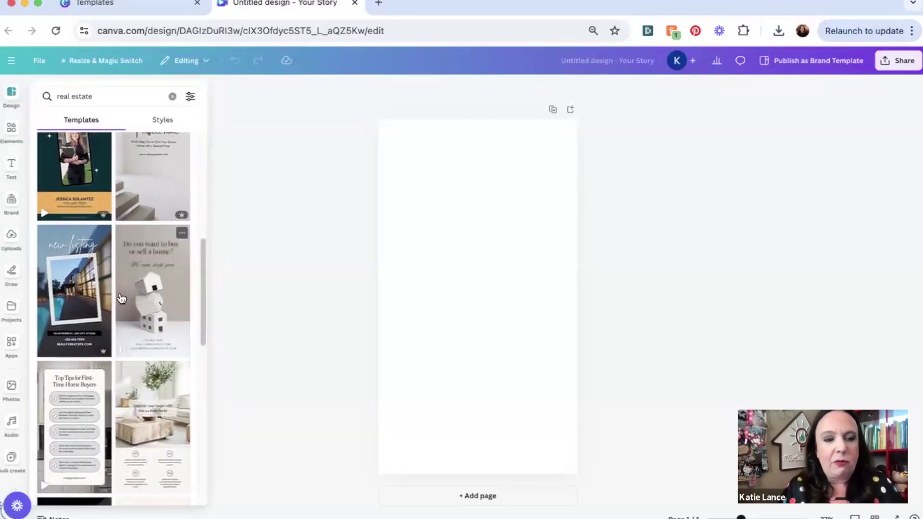
{"action": "left_click", "coordinate": [76, 293]}
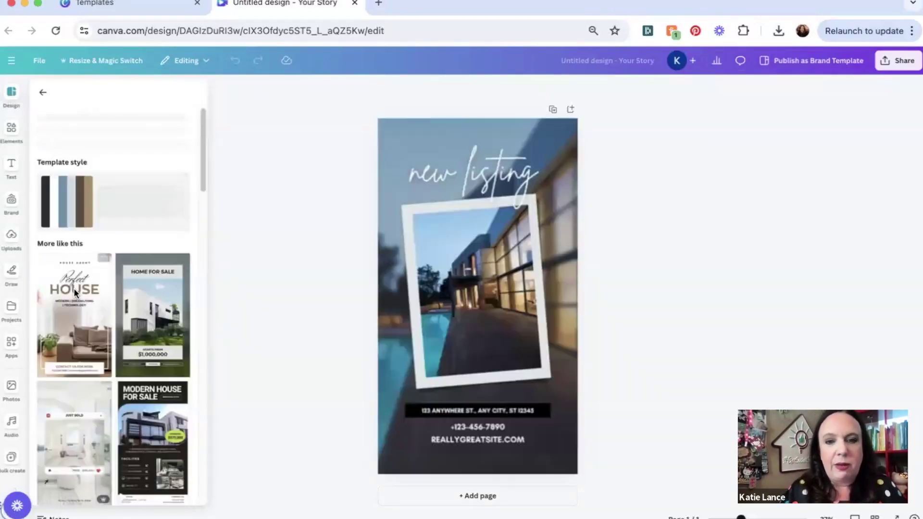
{"action": "left_click", "coordinate": [395, 349]}
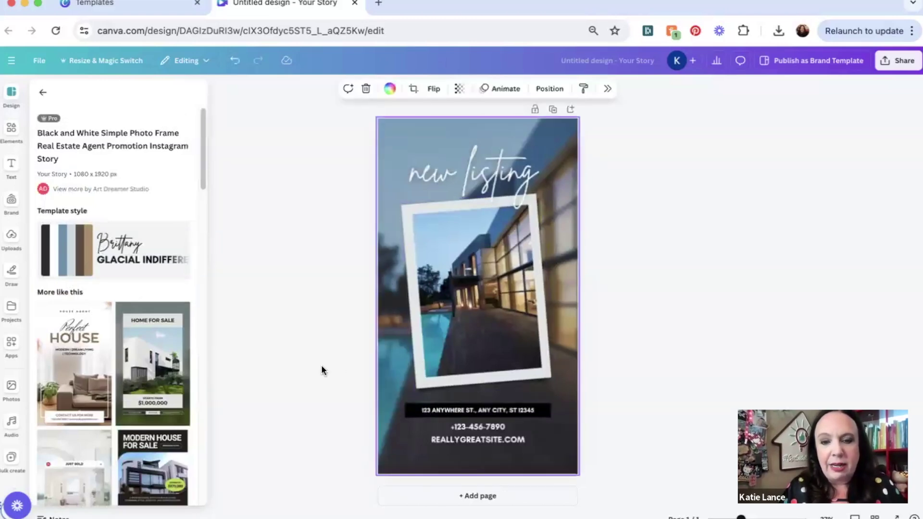
{"action": "left_click", "coordinate": [321, 365]}
Step: Delete the template's framed house photo and its full-page background image
{"action": "left_click", "coordinate": [464, 304]}
{"action": "key", "text": "Delete"}
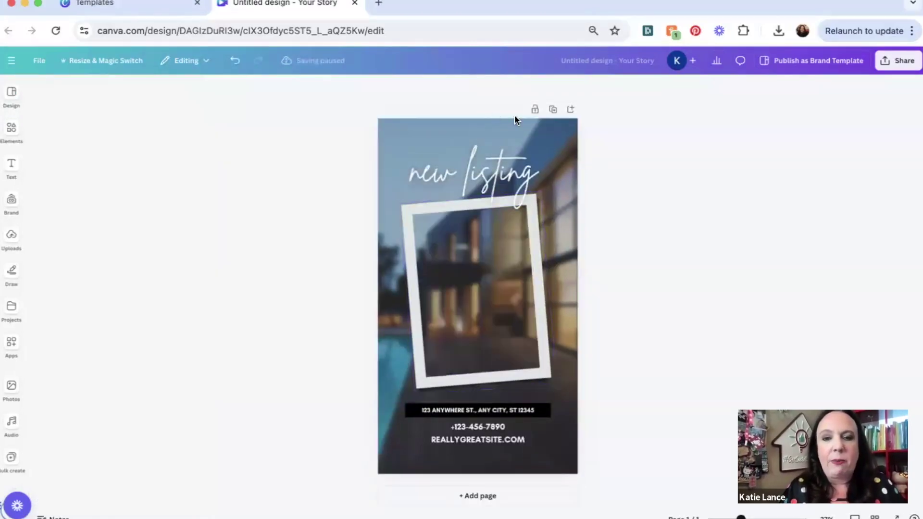
{"action": "left_click", "coordinate": [459, 145]}
{"action": "left_click", "coordinate": [423, 131]}
{"action": "key", "text": "Delete"}
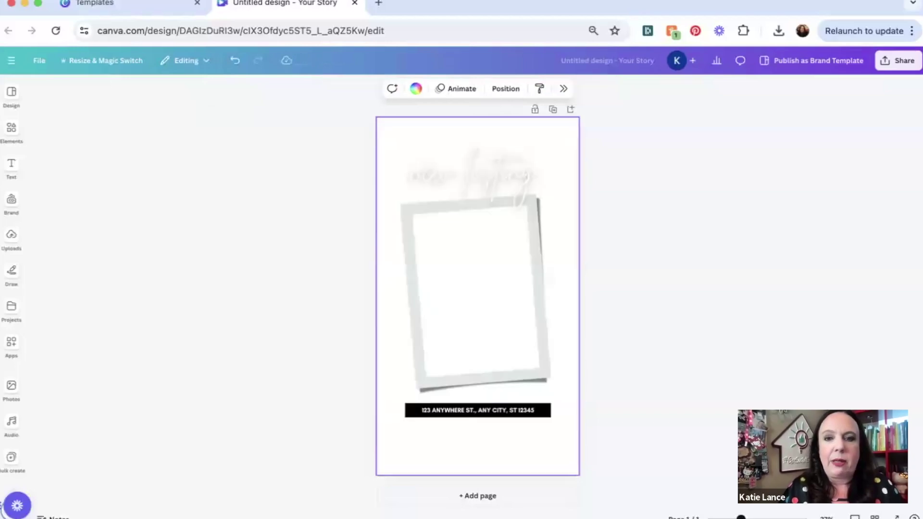
Step: Add the uploaded living-room and kitchen photo to the story, enlarge it to cover the whole page and reposition it
{"action": "left_click", "coordinate": [11, 202]}
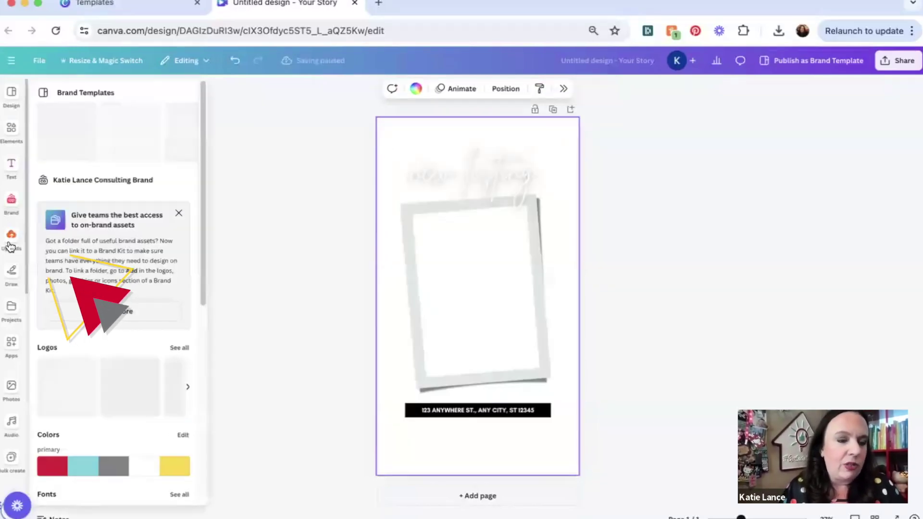
{"action": "left_click", "coordinate": [10, 240]}
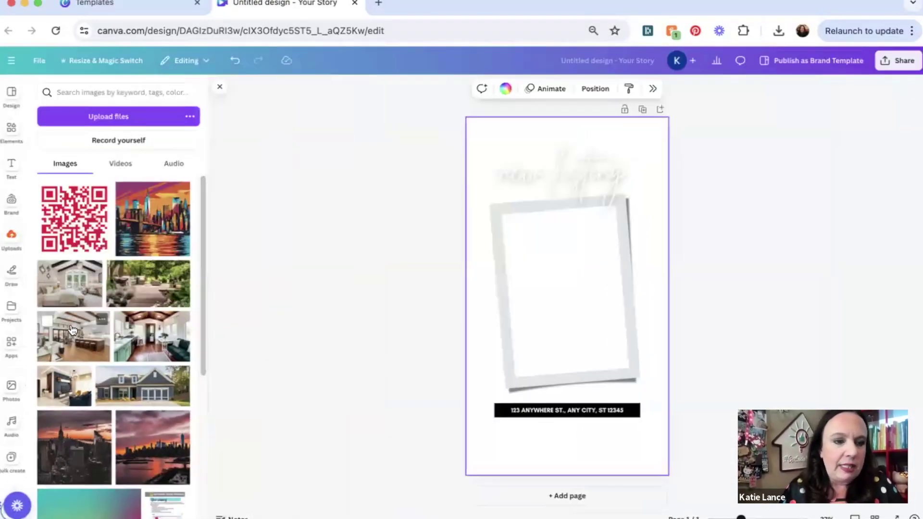
{"action": "left_click", "coordinate": [72, 330]}
{"action": "left_click_drag", "start_coordinate": [539, 280], "coordinate": [918, 478]}
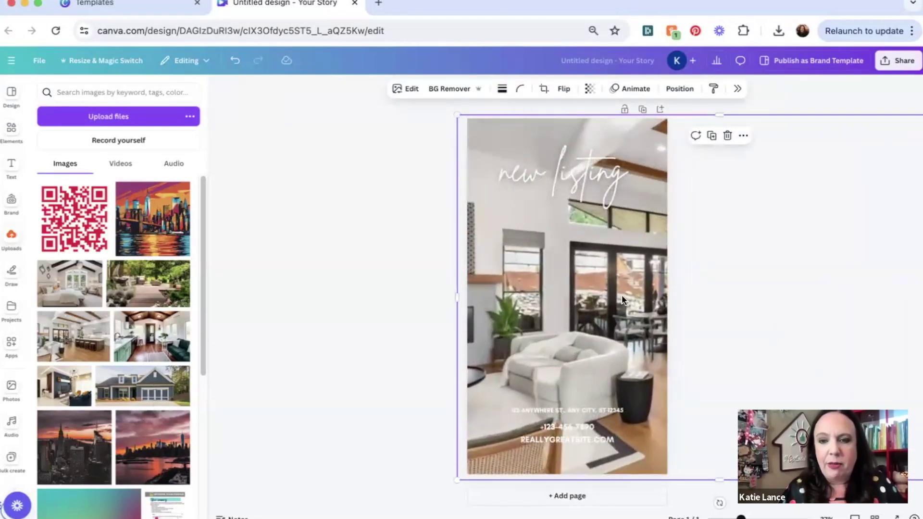
{"action": "left_click_drag", "start_coordinate": [593, 297], "coordinate": [569, 298]}
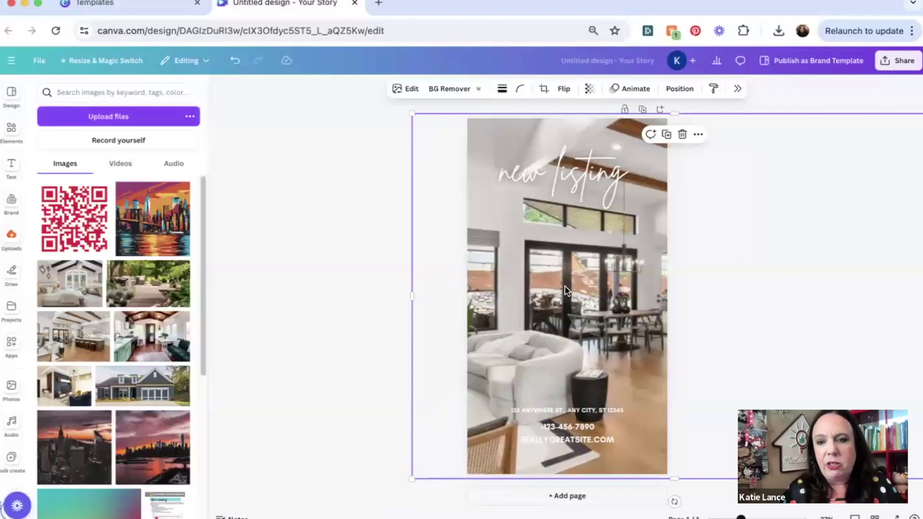
Step: Show the layers list for the living-room photo to examine the stacking order, and close it again
{"action": "right_click", "coordinate": [565, 290]}
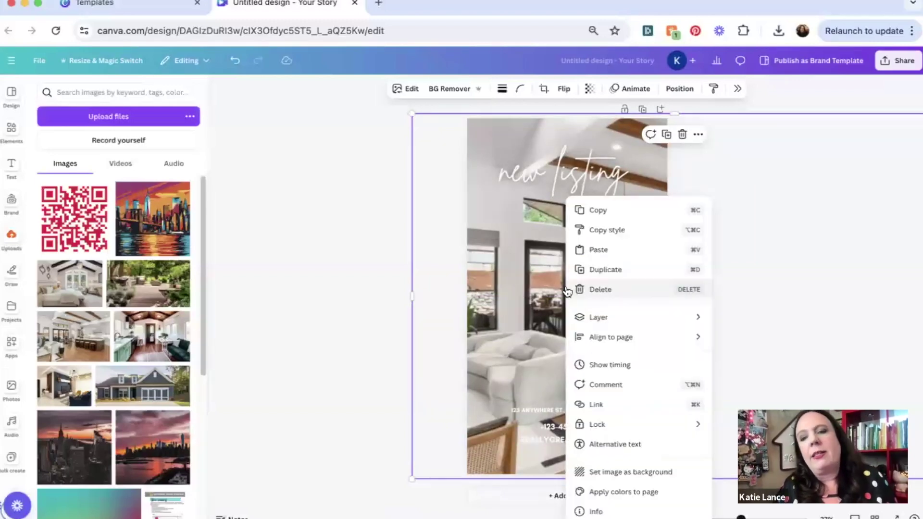
{"action": "mouse_move", "coordinate": [579, 317]}
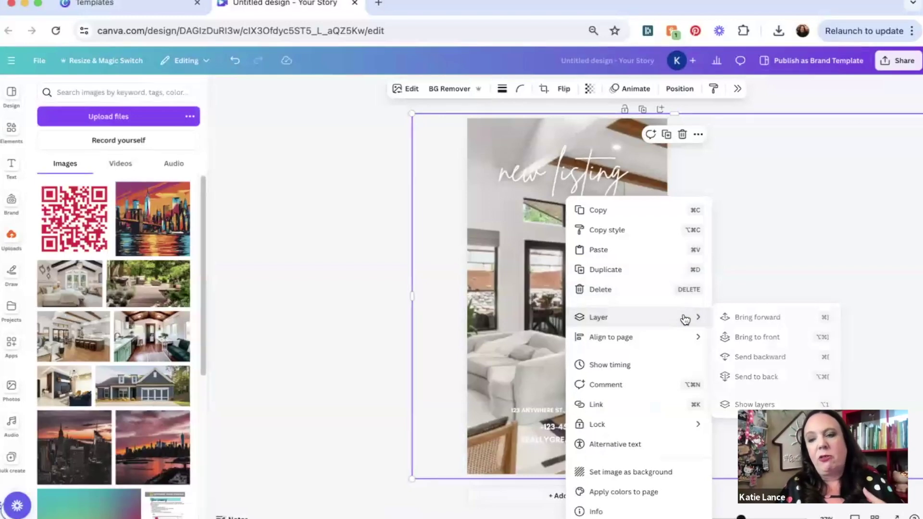
{"action": "left_click", "coordinate": [731, 405]}
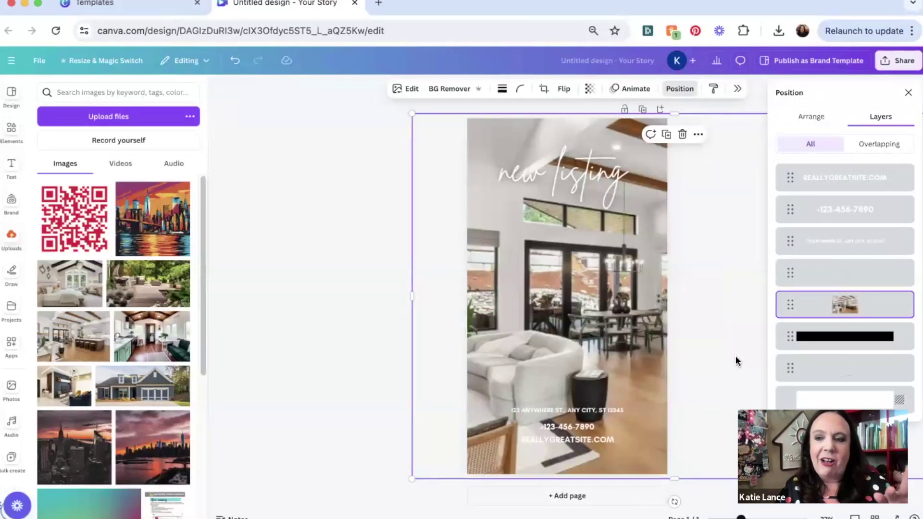
{"action": "left_click", "coordinate": [737, 329]}
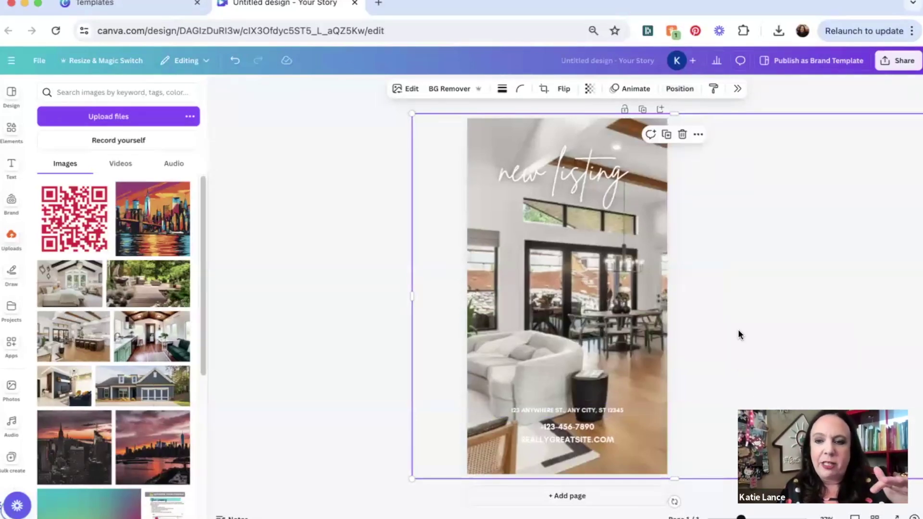
Step: Send the full-page living-room photo to the back of the story's layer order
{"action": "right_click", "coordinate": [617, 322]}
{"action": "mouse_move", "coordinate": [664, 318]}
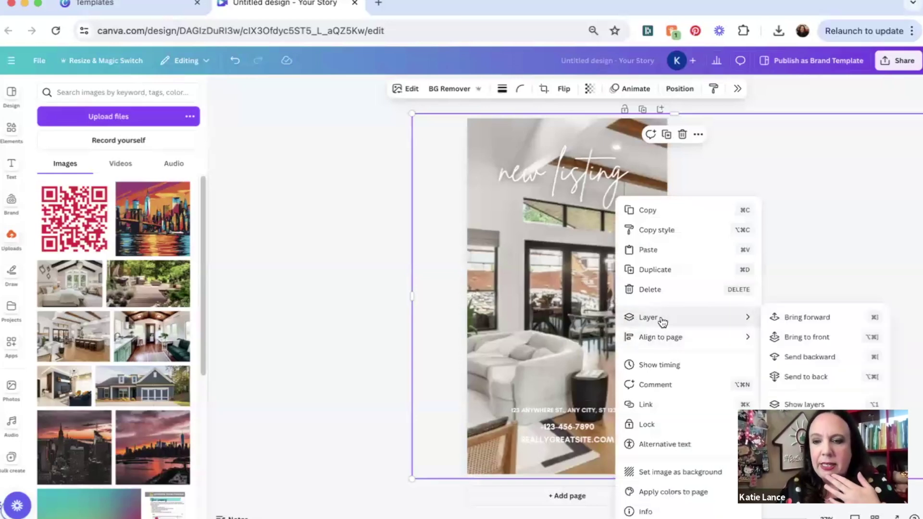
{"action": "left_click", "coordinate": [785, 379]}
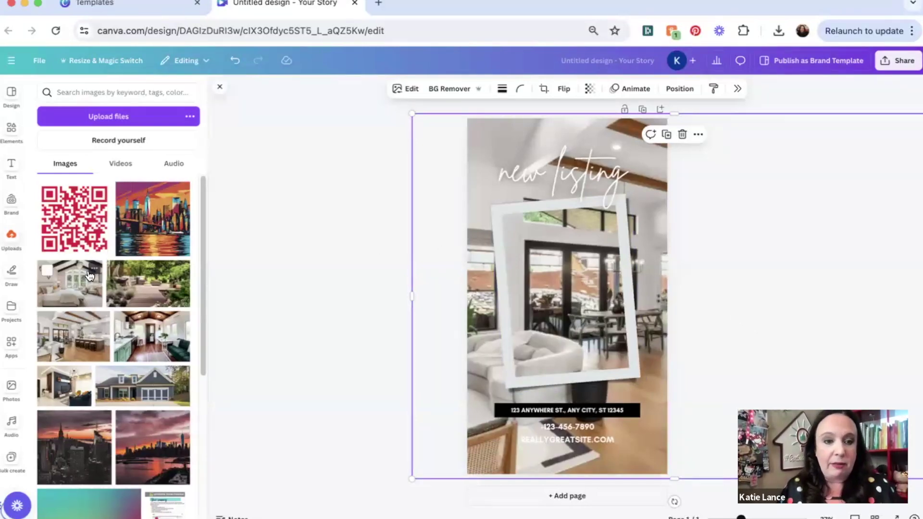
Step: Add the uploaded garden deck photo, rotate it about -7° and resize and crop it to fill the tilted white frame
{"action": "left_click", "coordinate": [159, 298]}
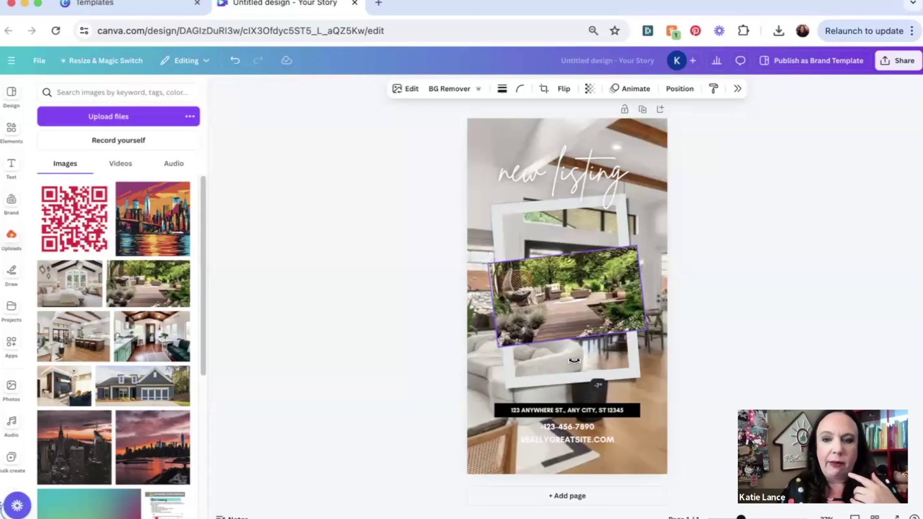
{"action": "left_click_drag", "start_coordinate": [573, 360], "coordinate": [574, 360]}
{"action": "left_click_drag", "start_coordinate": [558, 246], "coordinate": [556, 205]}
{"action": "left_click_drag", "start_coordinate": [570, 357], "coordinate": [569, 356]}
{"action": "left_click_drag", "start_coordinate": [489, 276], "coordinate": [501, 277]}
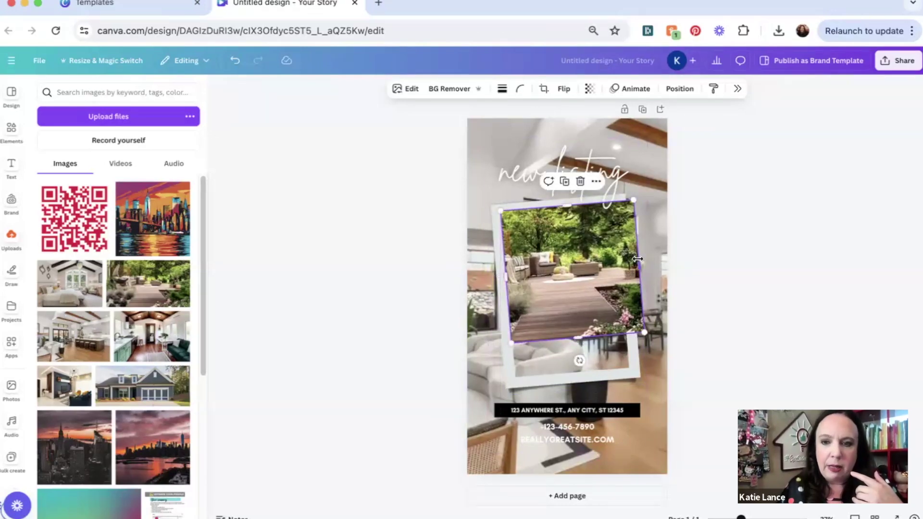
{"action": "left_click_drag", "start_coordinate": [634, 263], "coordinate": [623, 265]}
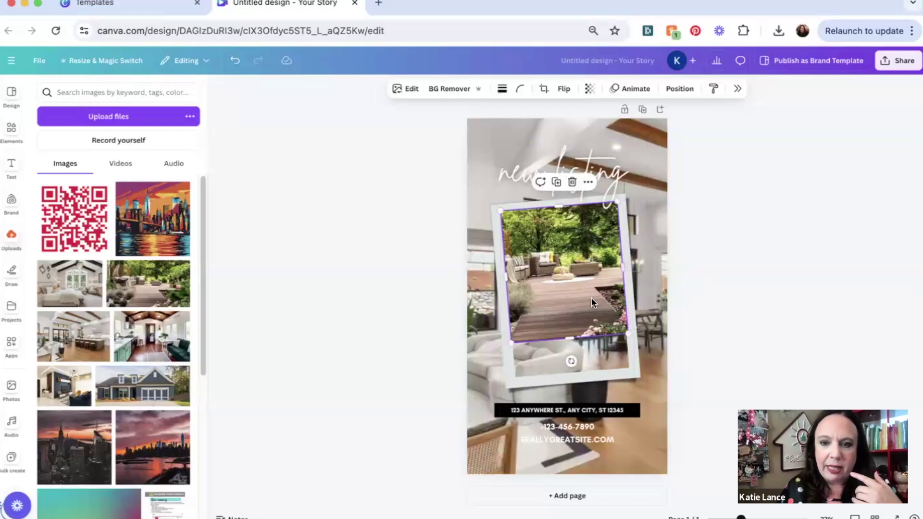
{"action": "left_click_drag", "start_coordinate": [568, 332], "coordinate": [569, 371]}
{"action": "left_click", "coordinate": [766, 327]}
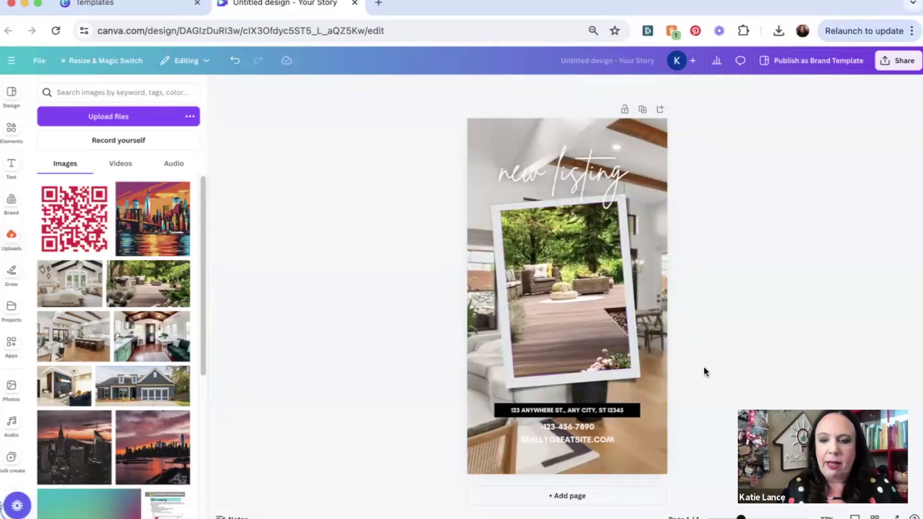
Step: Select the story's address line and bring up the design's sharing and download options
{"action": "left_click", "coordinate": [608, 409]}
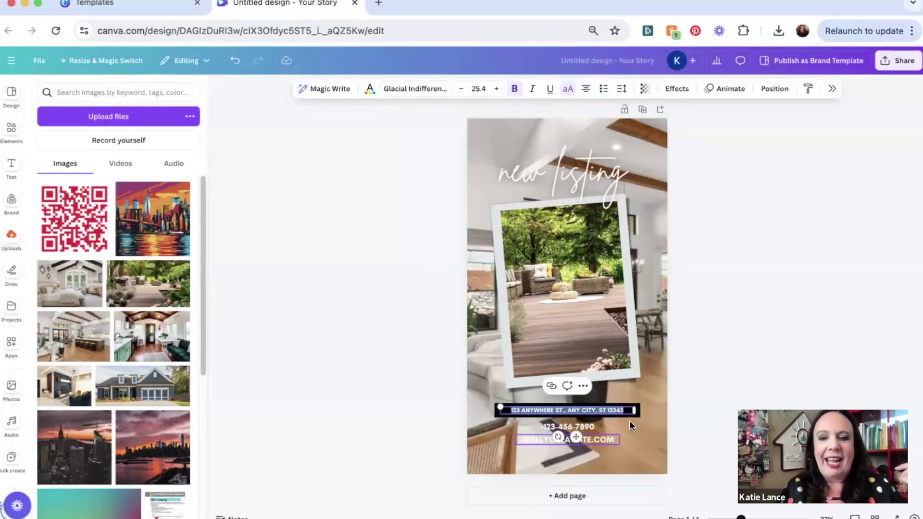
{"action": "left_click", "coordinate": [634, 61]}
{"action": "key", "text": "BackSpace"}
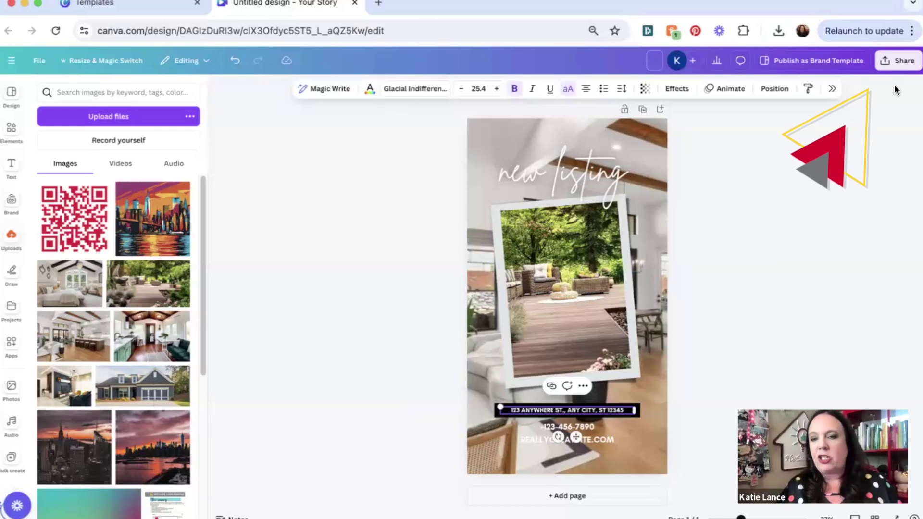
{"action": "left_click", "coordinate": [900, 63]}
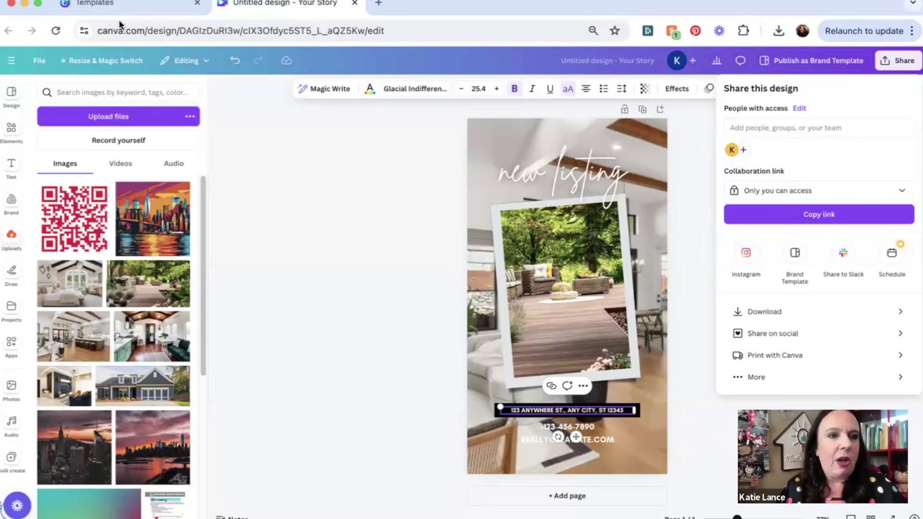
Step: Open the Canva home page in a new browser tab
{"action": "key", "text": "super+t"}
{"action": "type", "text": "canva"}
{"action": "key", "text": "Return"}
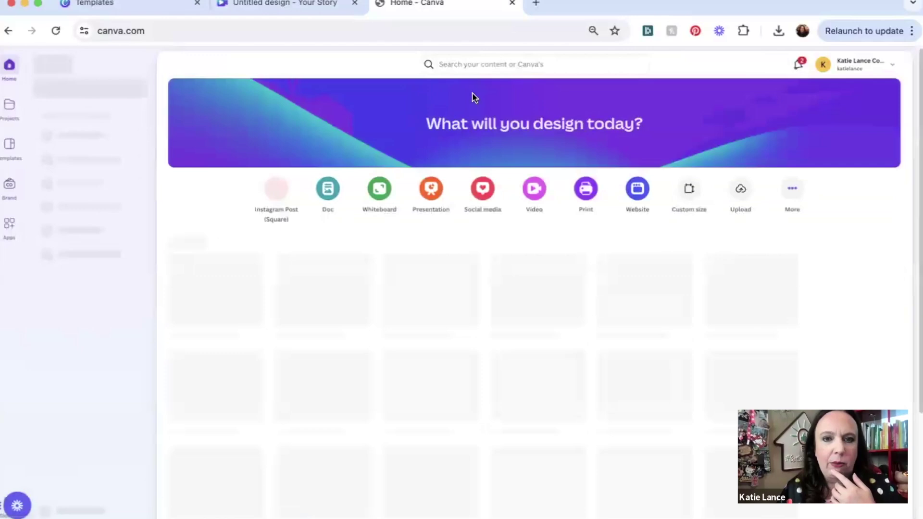
Step: Search the templates for Instagram stories and open the suggested Instagram Story template category
{"action": "left_click", "coordinate": [467, 62]}
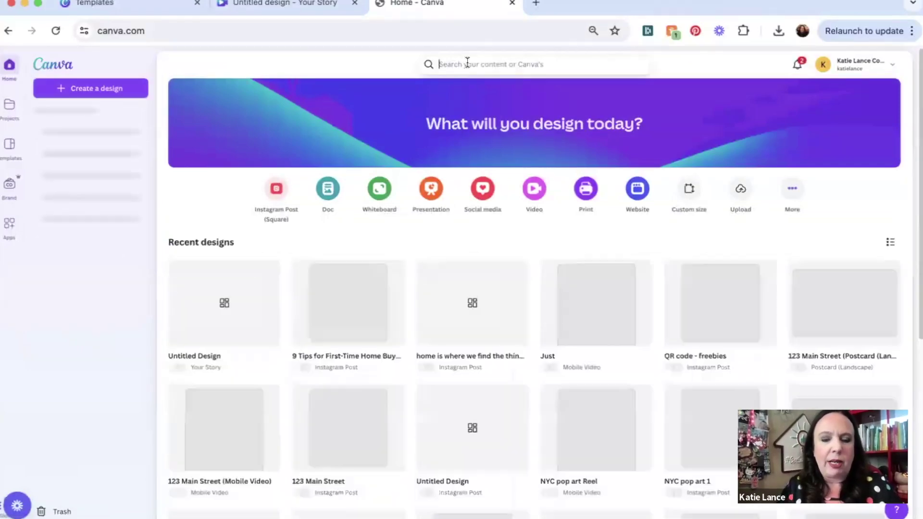
{"action": "type", "text": "instagram"}
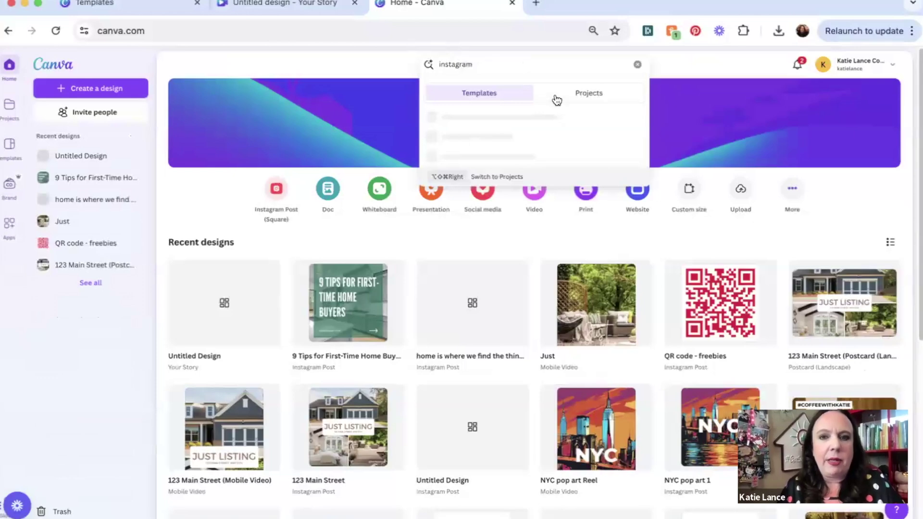
{"action": "left_click", "coordinate": [557, 97]}
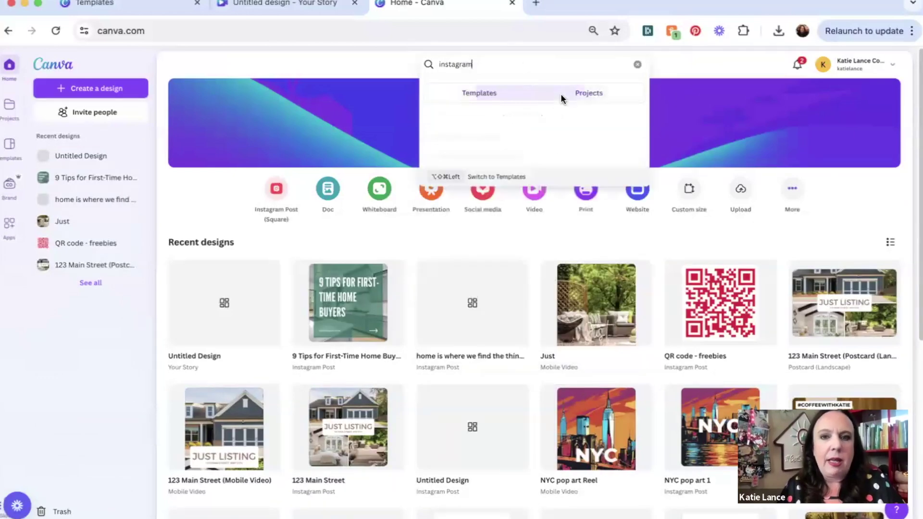
{"action": "left_click", "coordinate": [493, 91]}
{"action": "type", "text": "am"}
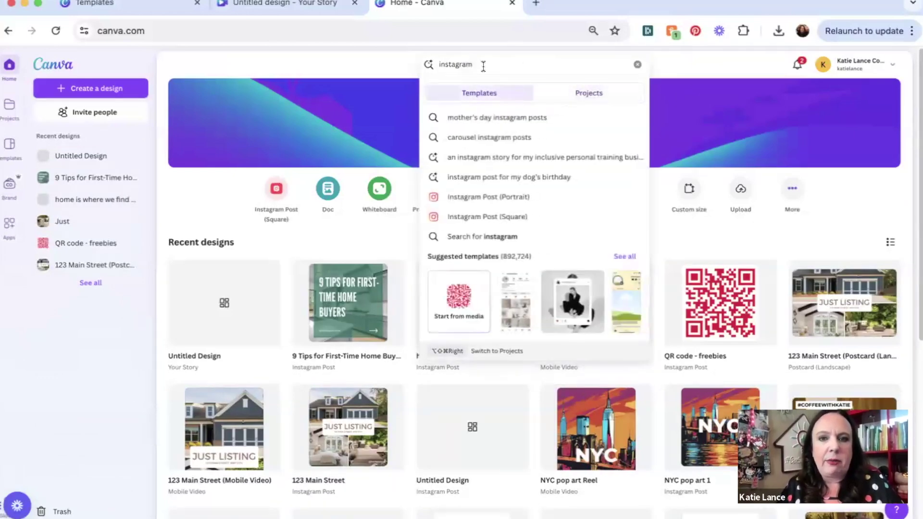
{"action": "type", "text": " s"}
{"action": "type", "text": "tor"}
{"action": "key", "text": "BackSpace"}
{"action": "type", "text": "or"}
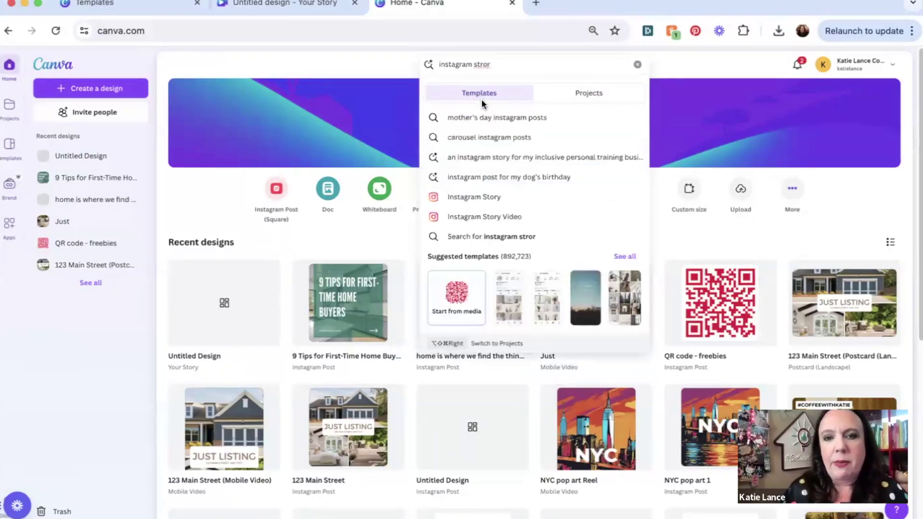
{"action": "left_click", "coordinate": [473, 197]}
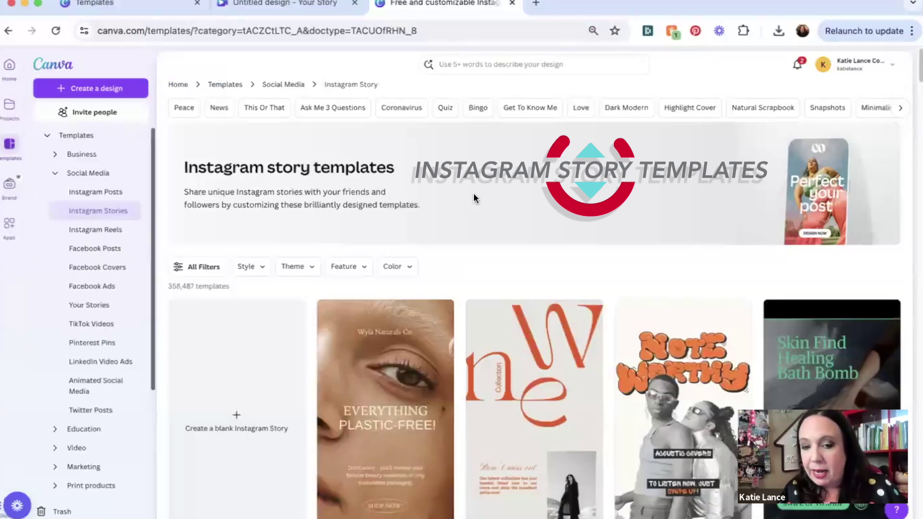
Step: Create a blank Instagram Story and search its templates for "real estate"
{"action": "left_click", "coordinate": [236, 333]}
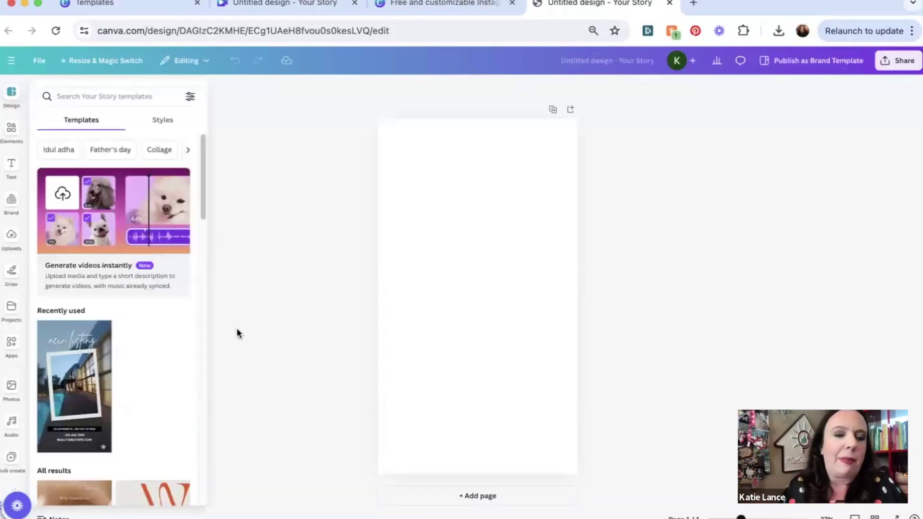
{"action": "left_click", "coordinate": [133, 95]}
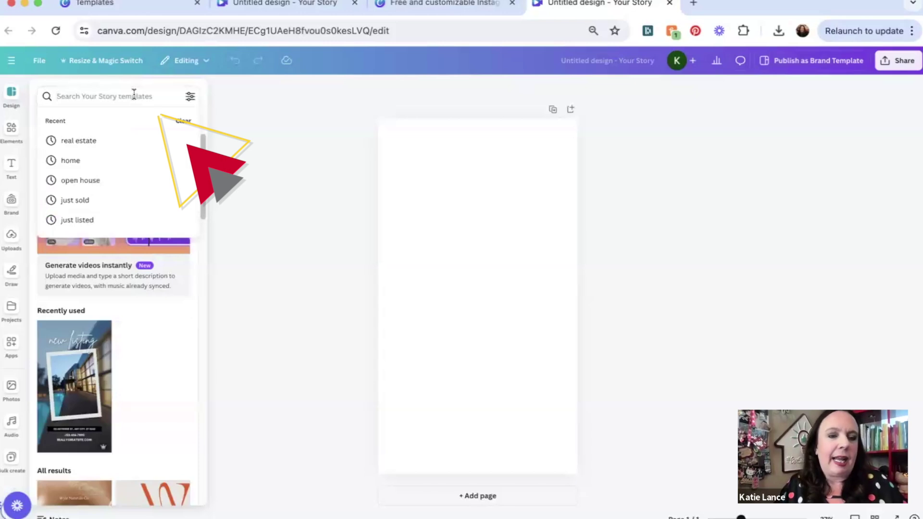
{"action": "type", "text": "real estate"}
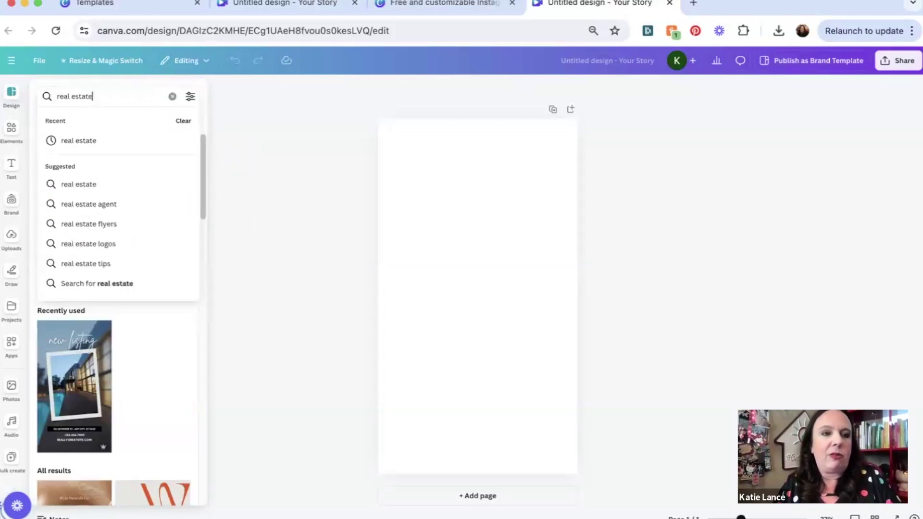
{"action": "key", "text": "Return"}
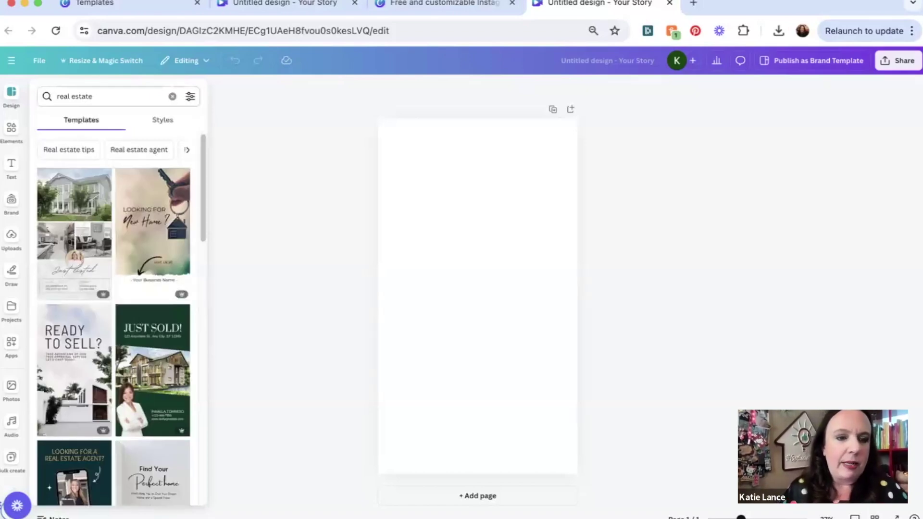
Step: Apply the "Top Tips for First-Time Home Buyers" template to the blank story page
{"action": "left_click_drag", "start_coordinate": [203, 210], "coordinate": [197, 309]}
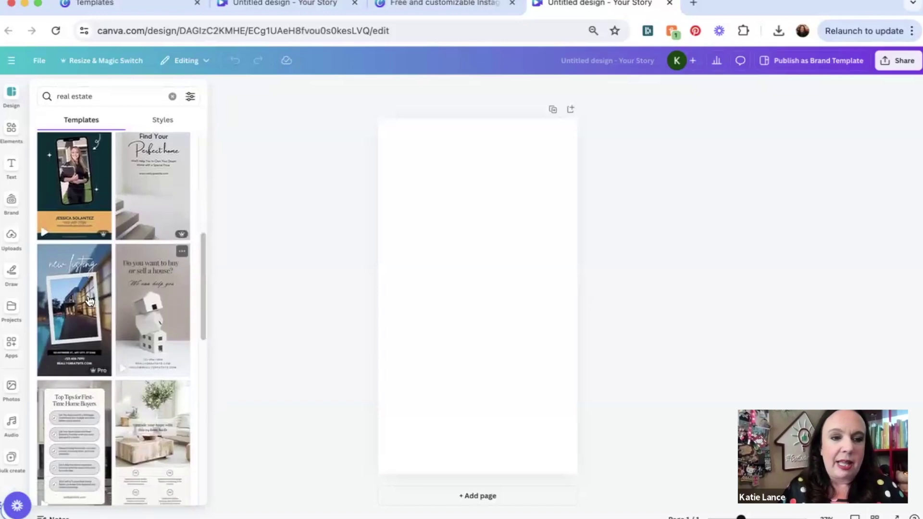
{"action": "left_click_drag", "start_coordinate": [205, 306], "coordinate": [202, 360]}
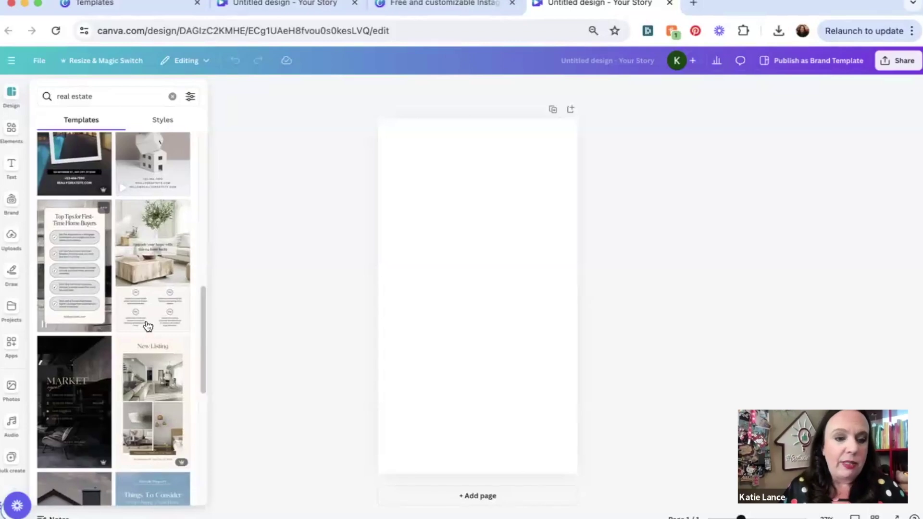
{"action": "left_click", "coordinate": [51, 246]}
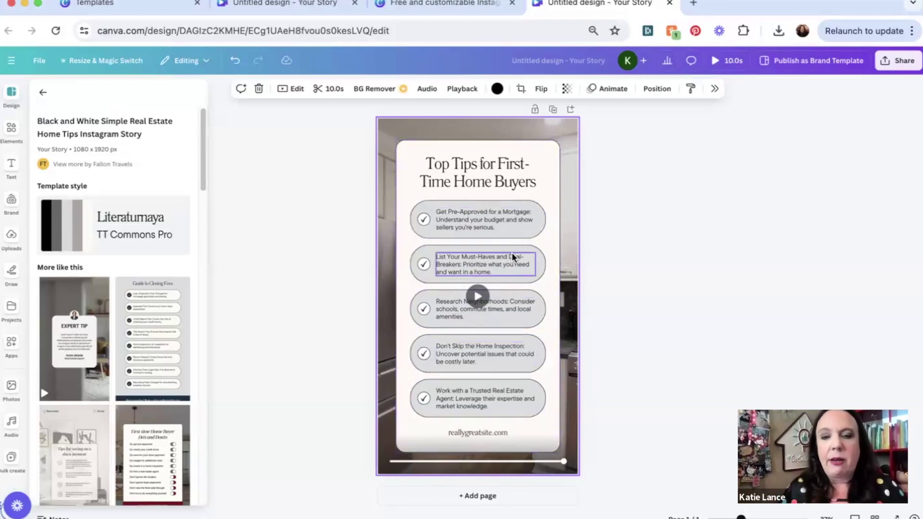
{"action": "left_click", "coordinate": [483, 434]}
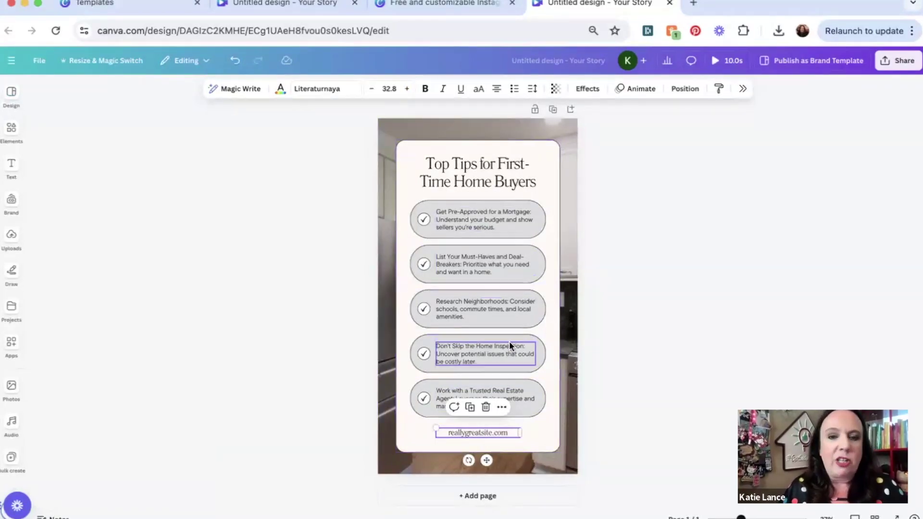
{"action": "left_click", "coordinate": [304, 338]}
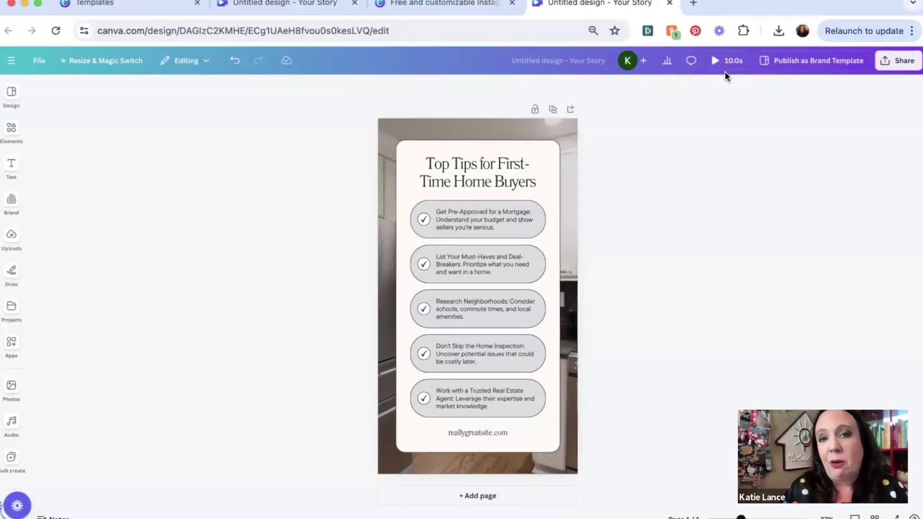
{"action": "left_click", "coordinate": [14, 128]}
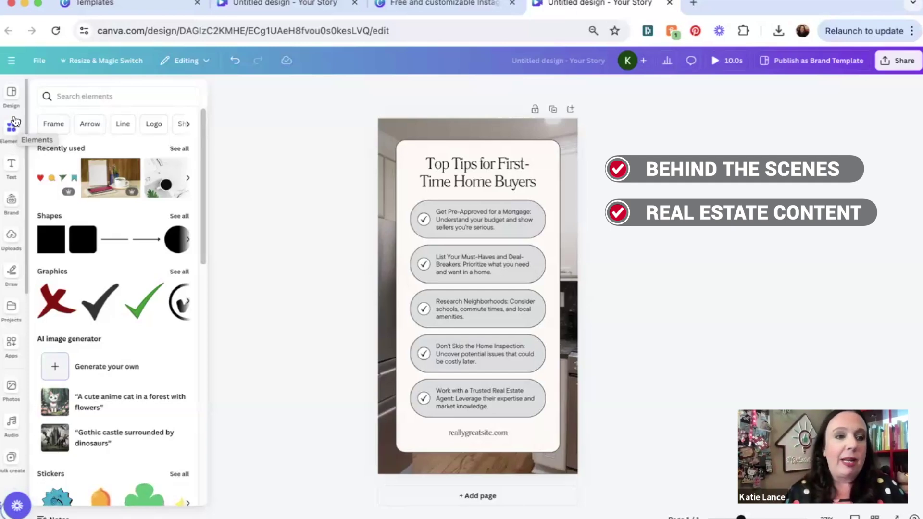
Step: Add a second page and apply the related "Home Selling Preparation Checklist" template to it
{"action": "left_click", "coordinate": [12, 92]}
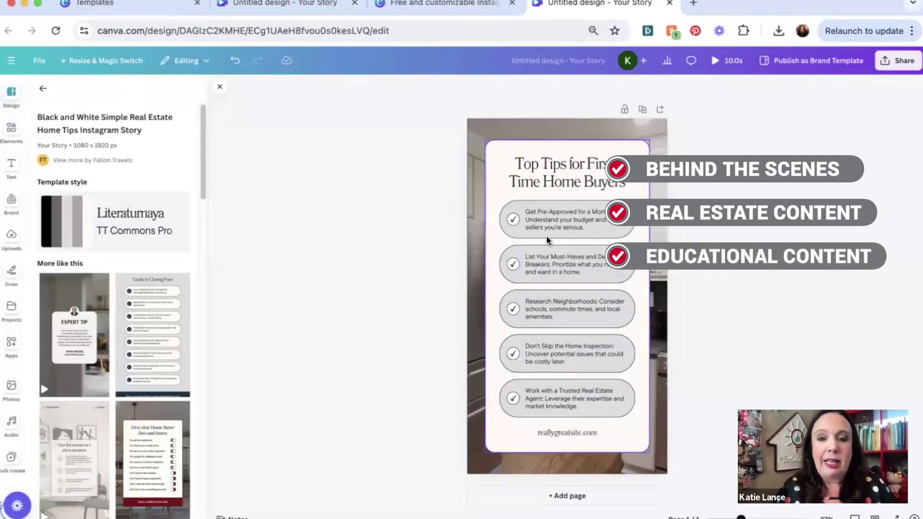
{"action": "left_click_drag", "start_coordinate": [201, 177], "coordinate": [201, 262]}
{"action": "left_click", "coordinate": [594, 496]}
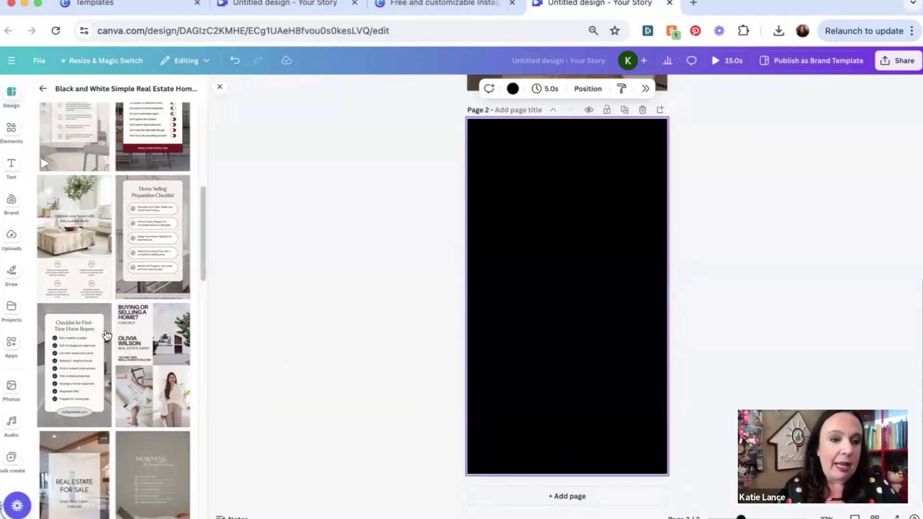
{"action": "left_click", "coordinate": [151, 245]}
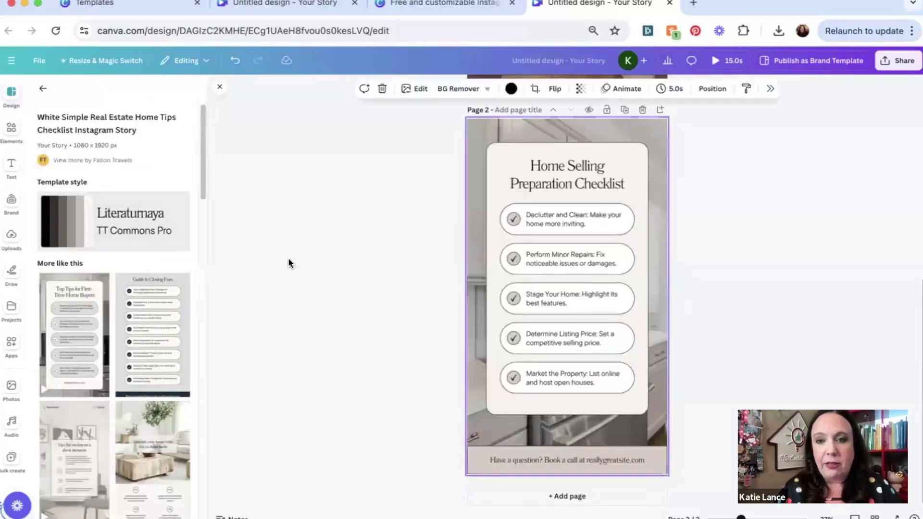
{"action": "left_click", "coordinate": [685, 338]}
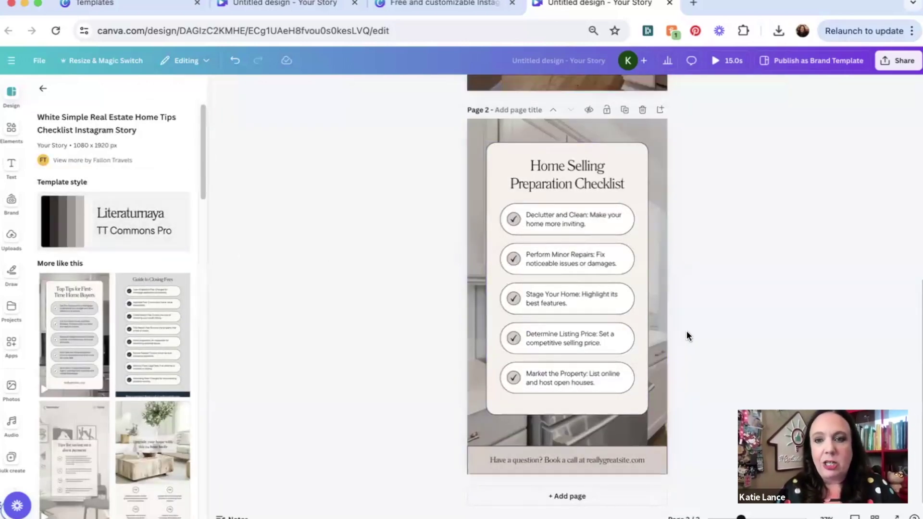
Step: Add a third page and apply the "First-time Home Buyer Do's and Don'ts" template to it
{"action": "scroll", "coordinate": [688, 335], "scroll_direction": "up", "scroll_amount": 5}
{"action": "scroll", "coordinate": [686, 331], "scroll_direction": "up", "scroll_amount": 5}
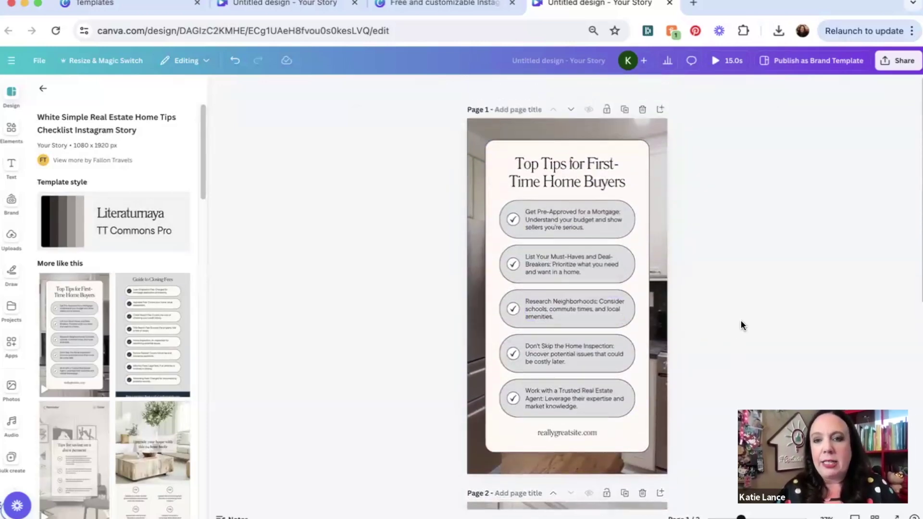
{"action": "scroll", "coordinate": [740, 325], "scroll_direction": "down", "scroll_amount": 6}
{"action": "scroll", "coordinate": [741, 325], "scroll_direction": "down", "scroll_amount": 4}
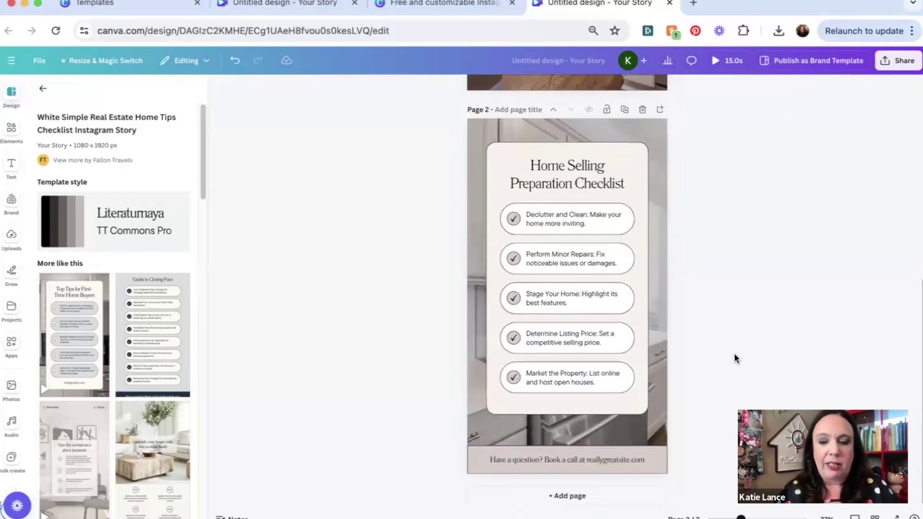
{"action": "left_click", "coordinate": [564, 496]}
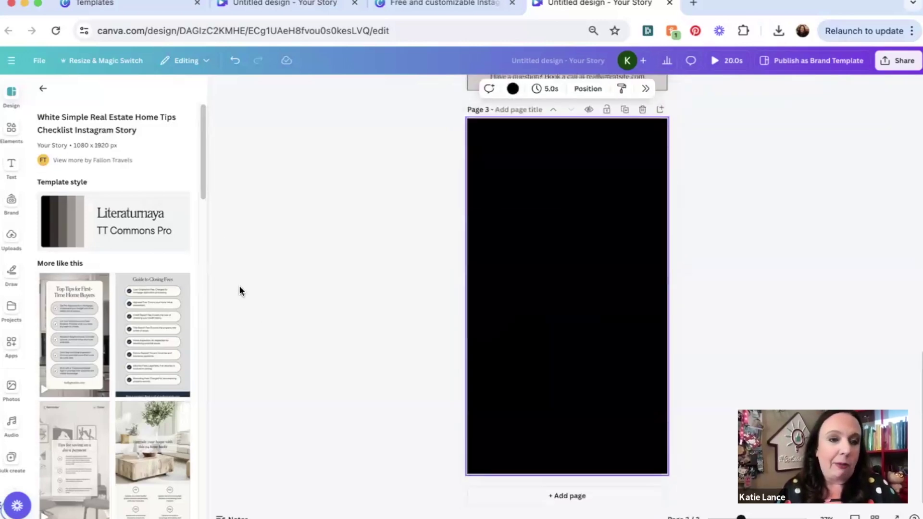
{"action": "left_click_drag", "start_coordinate": [200, 190], "coordinate": [201, 252]}
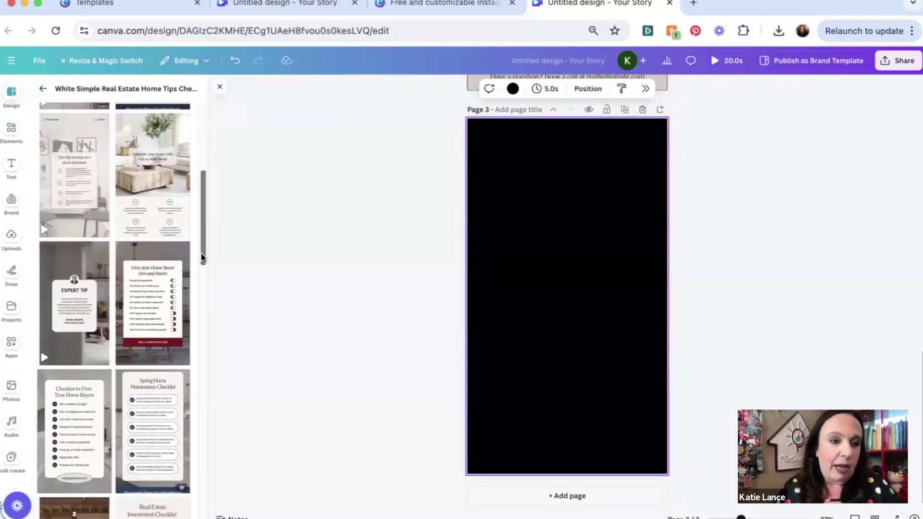
{"action": "left_click", "coordinate": [163, 284]}
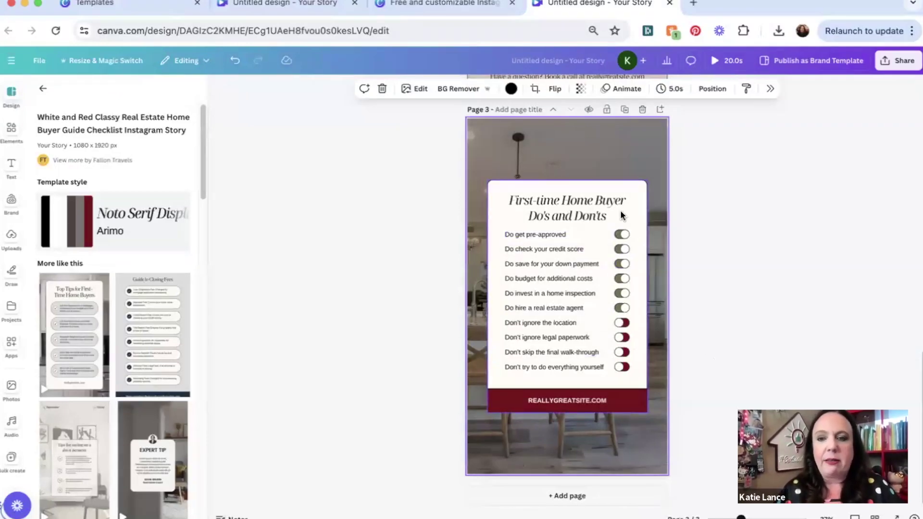
{"action": "scroll", "coordinate": [727, 388], "scroll_direction": "up", "scroll_amount": 7}
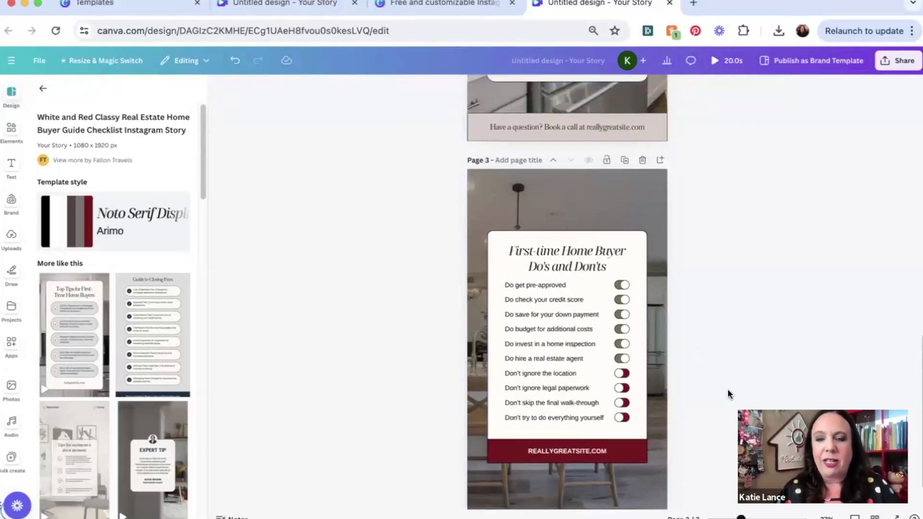
{"action": "scroll", "coordinate": [727, 390], "scroll_direction": "up", "scroll_amount": 8}
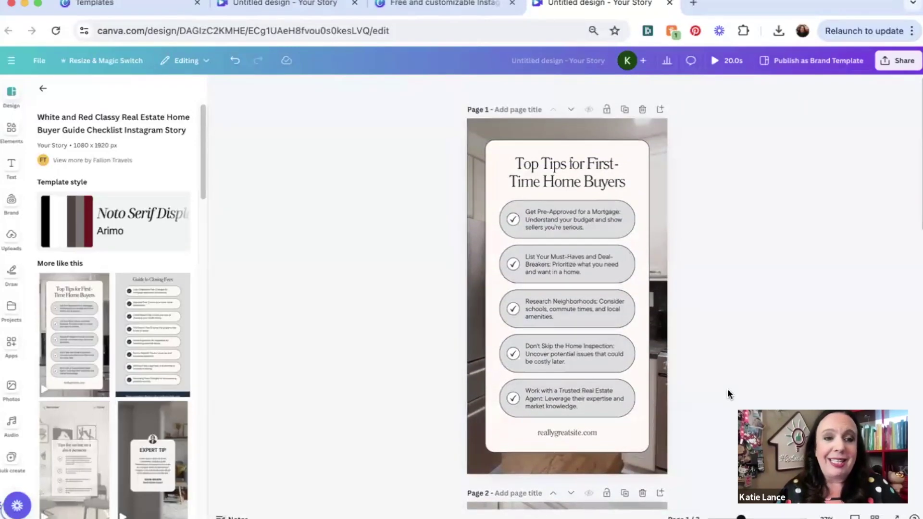
{"action": "scroll", "coordinate": [727, 393], "scroll_direction": "down", "scroll_amount": 2}
{"action": "scroll", "coordinate": [727, 392], "scroll_direction": "up", "scroll_amount": 2}
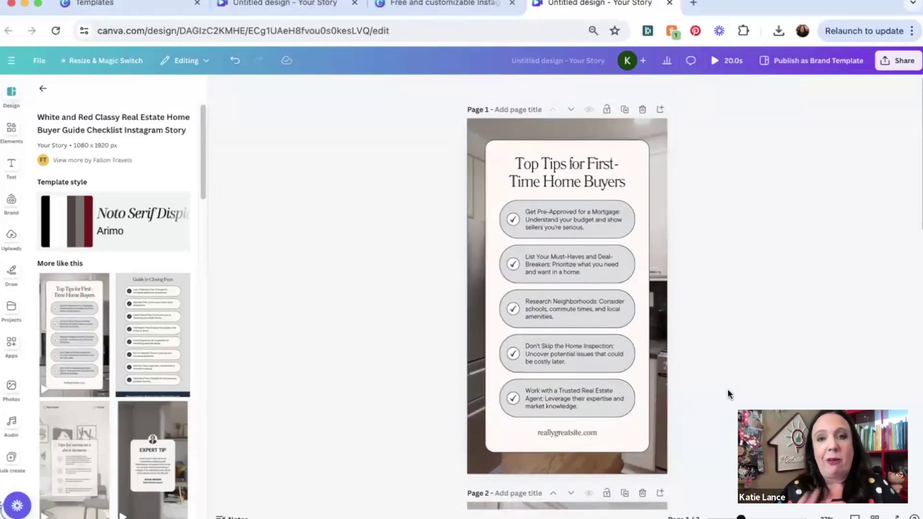